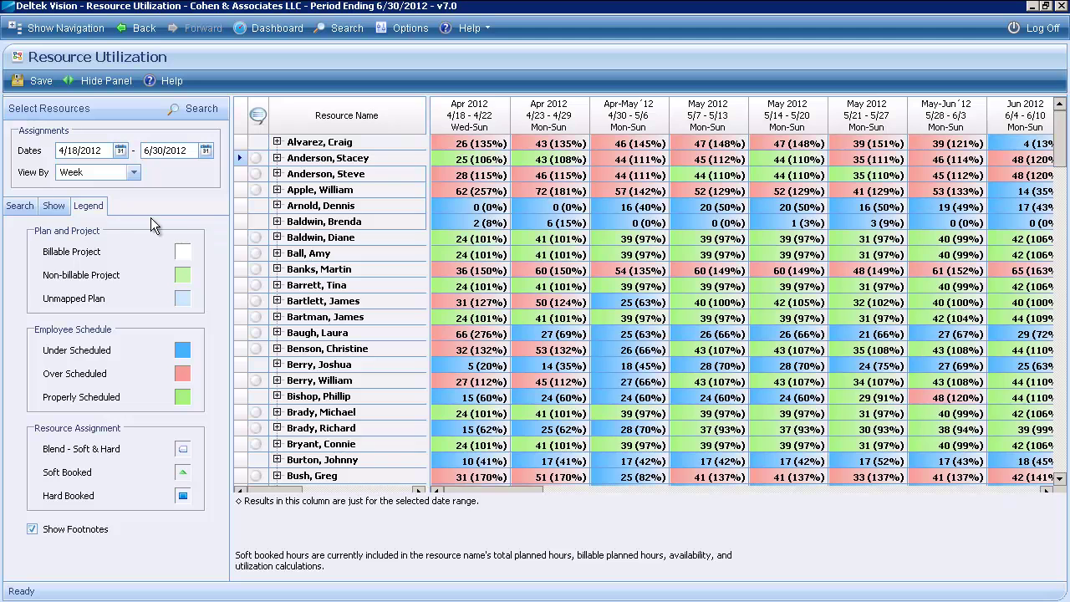
Filter the resource utilization list by the Civil Engineer labor category and run the resource search.
click(30, 209)
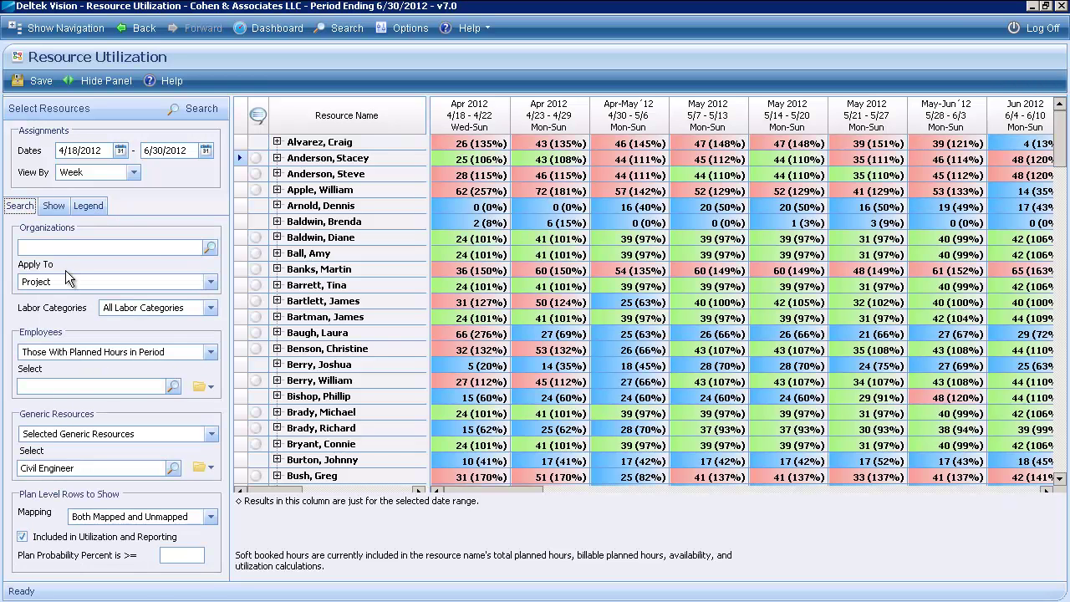
click(209, 311)
click(214, 362)
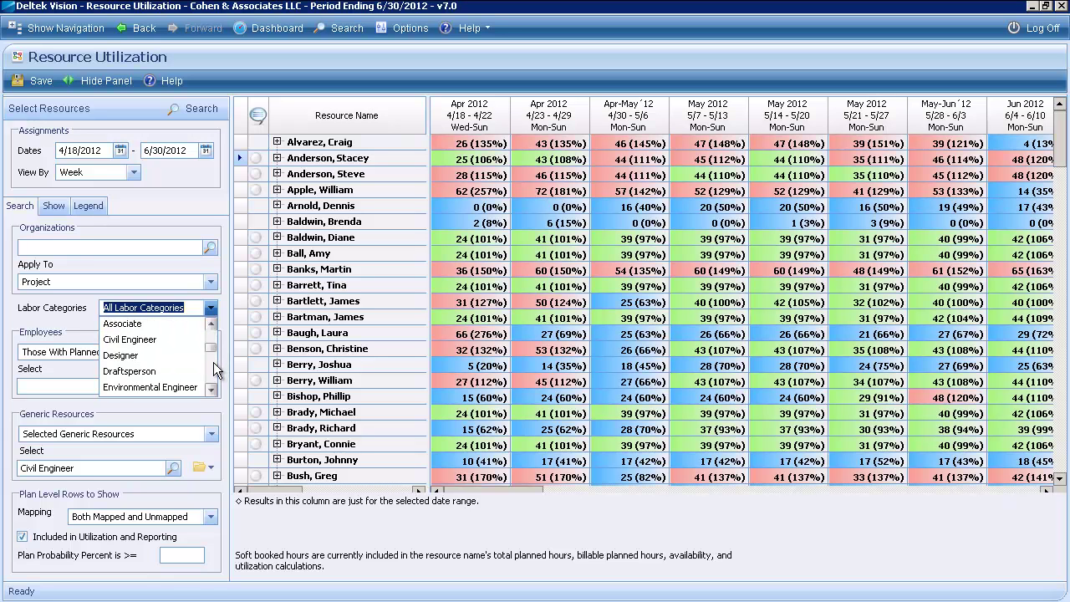
click(142, 341)
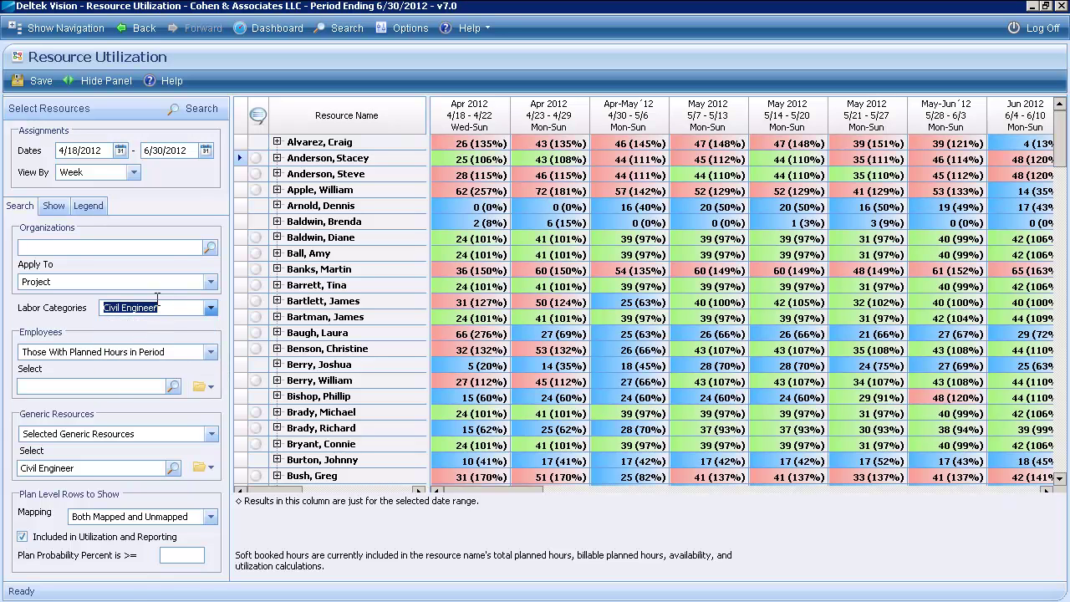
click(199, 112)
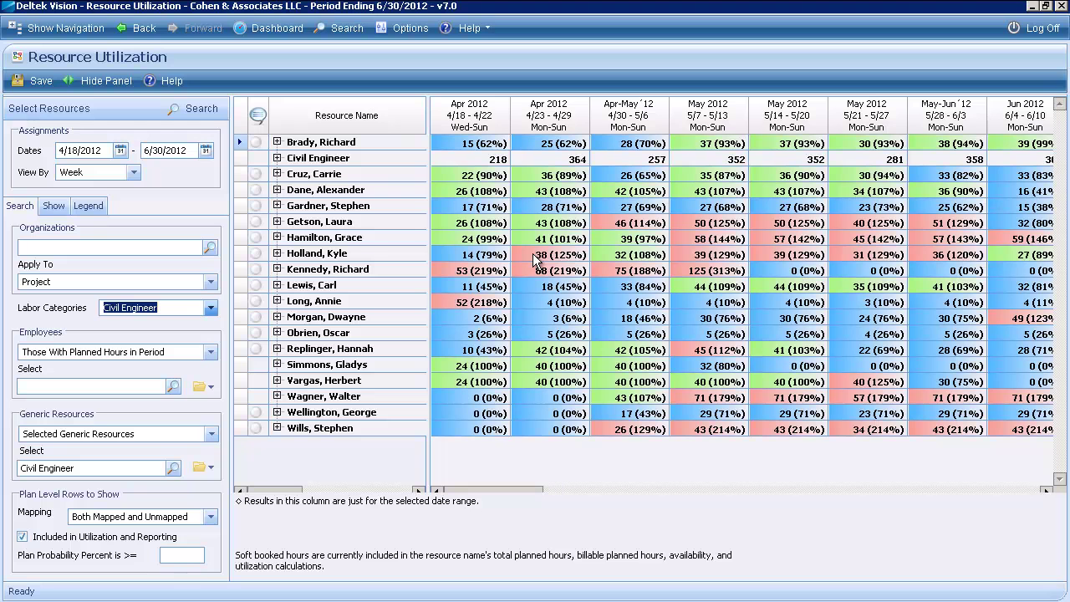
Run an employee search with 8 planned hours for the Wynn Casino - Macau assignment of the civil engineer at 125% in week 4/23 - 4/29.
click(278, 255)
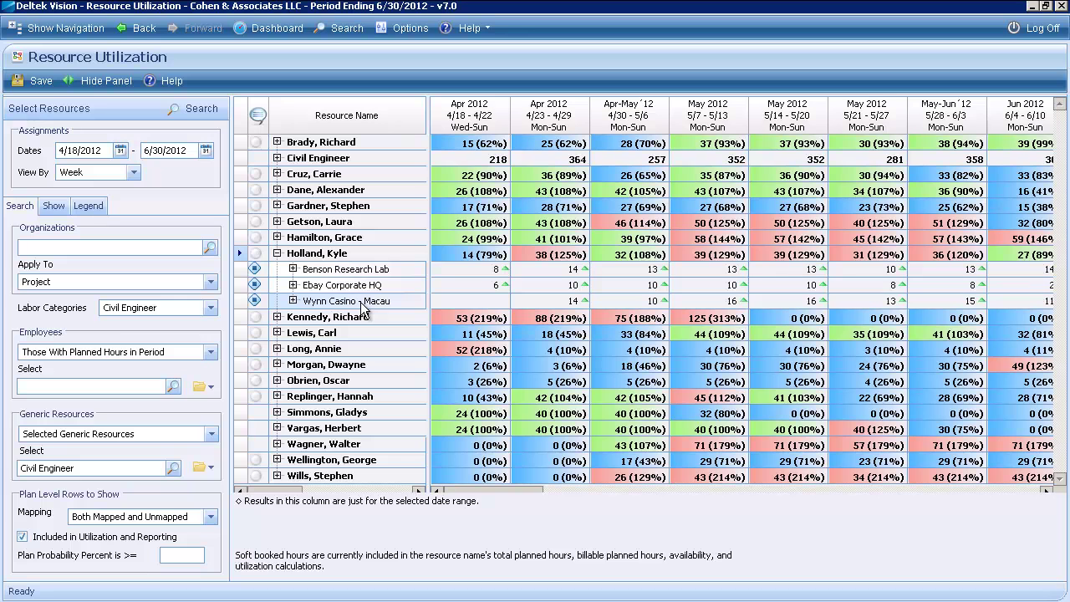
click(558, 302)
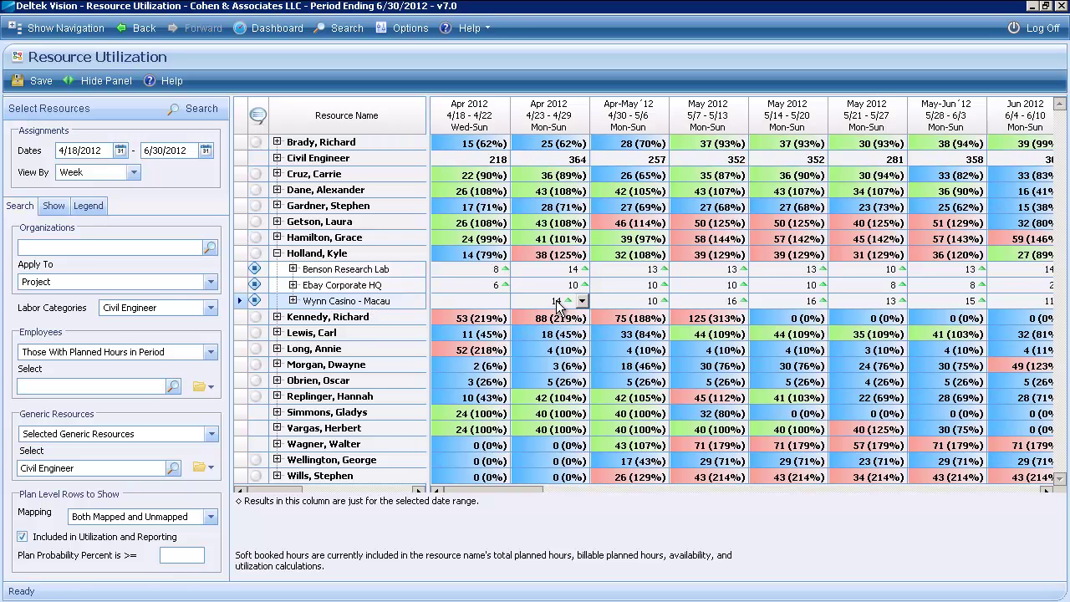
click(582, 302)
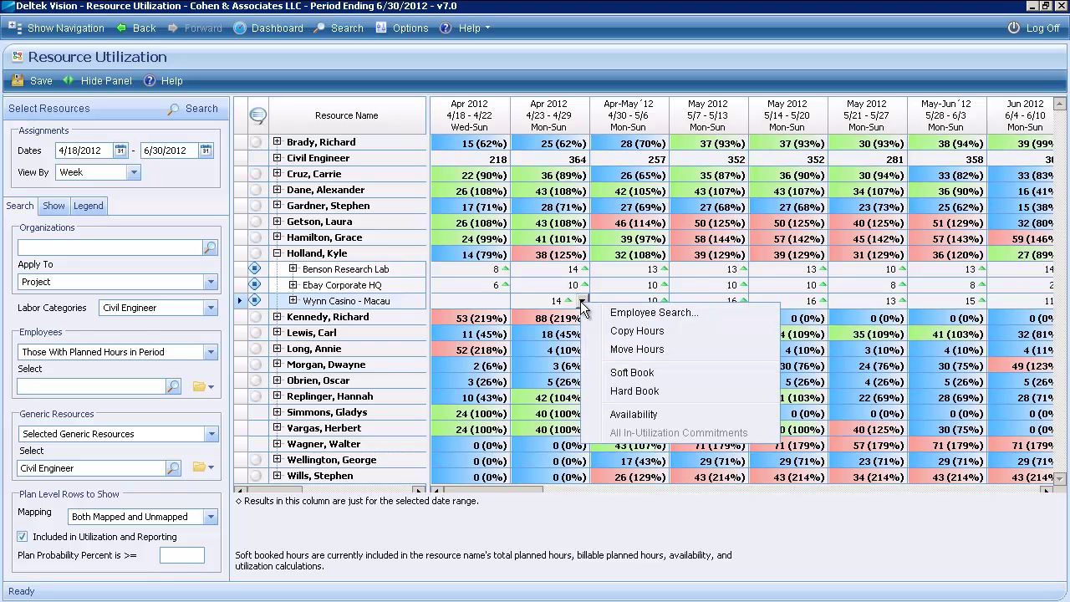
click(611, 314)
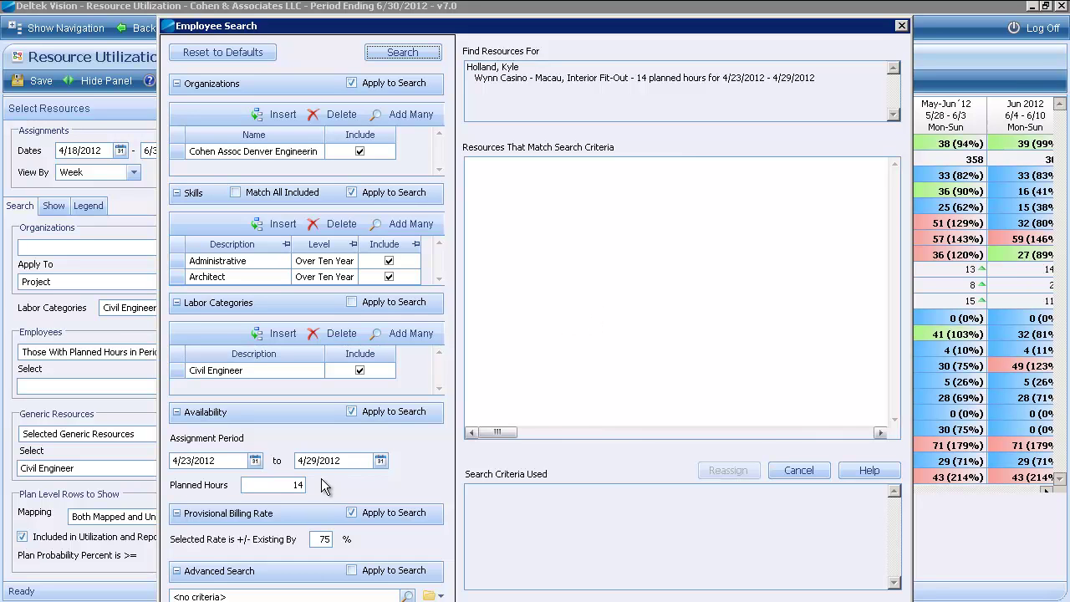
double_click(299, 485)
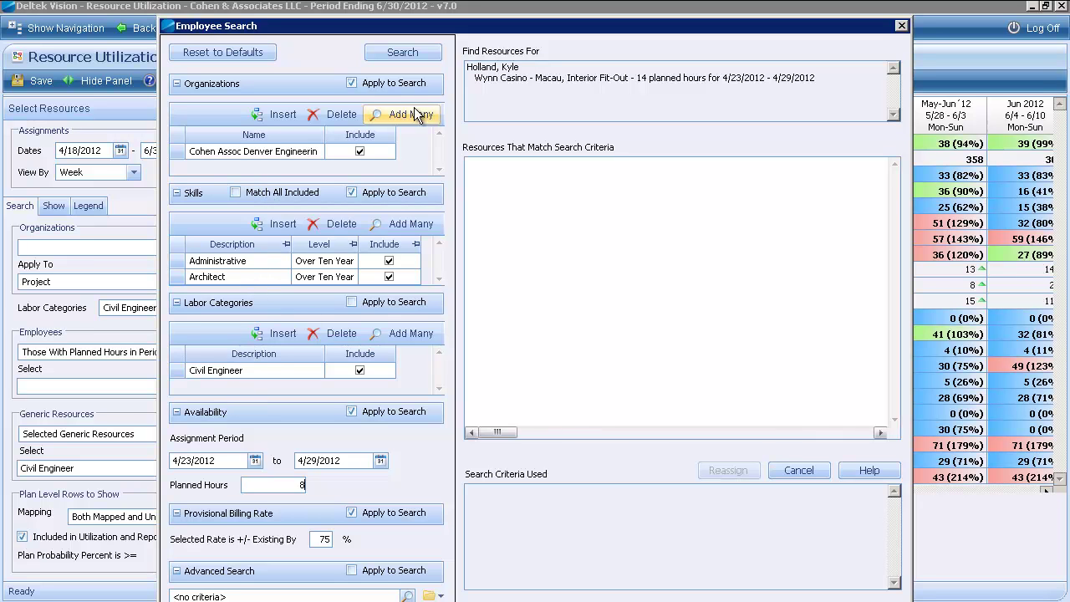
click(408, 60)
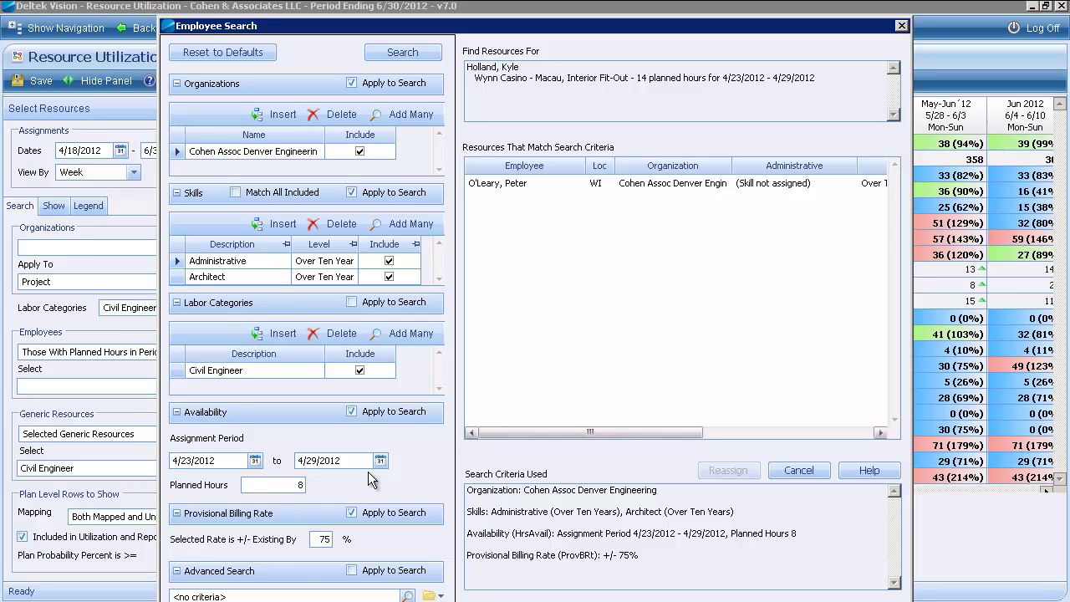
Reassign the Wynn Casino - Macau hours to the employee matching the search criteria and save the utilization changes.
click(489, 185)
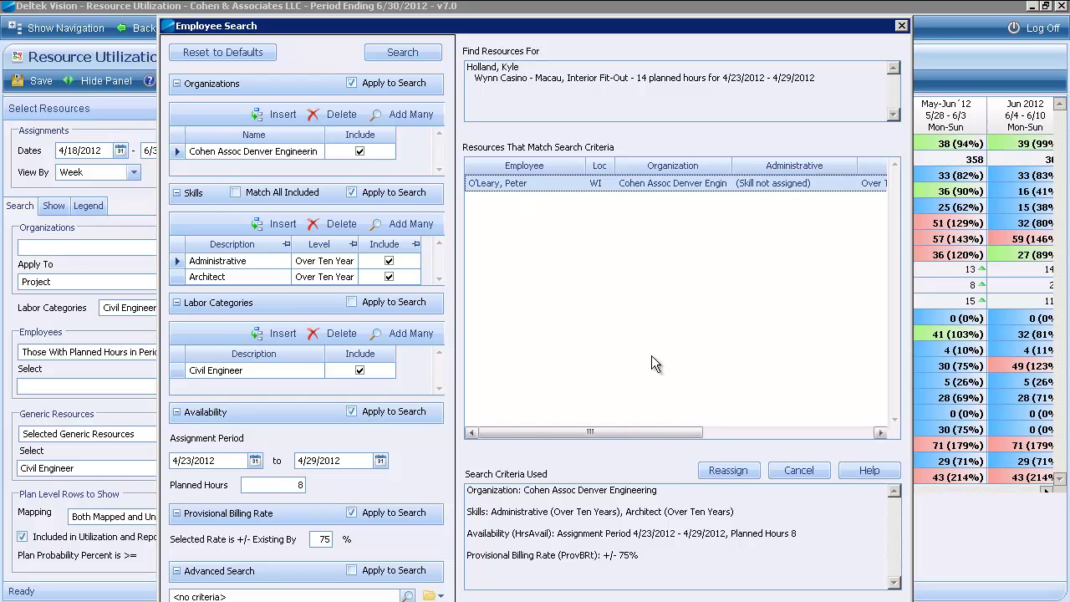
click(723, 470)
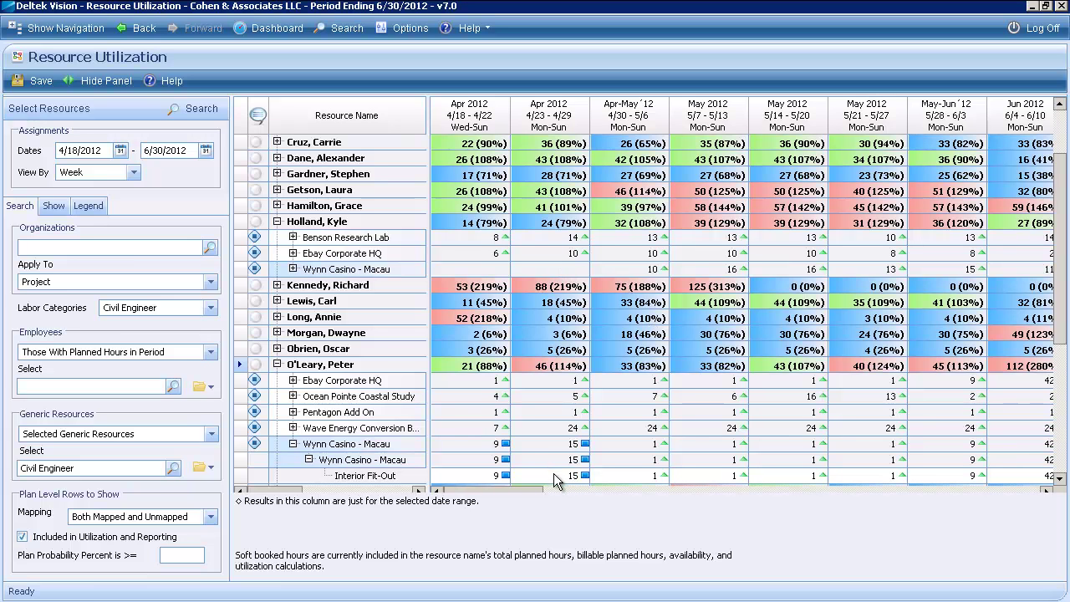
click(37, 81)
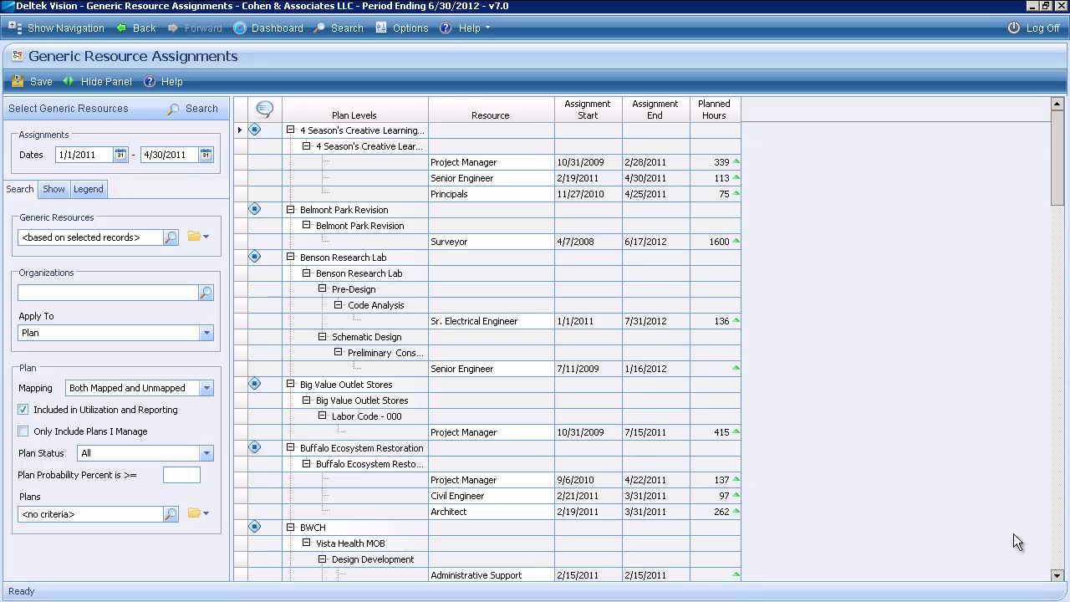
Search for employees matching the generic Project Manager on 4 Season's Creative Learning Center and reassign its hours to the matching employee.
click(539, 161)
click(548, 162)
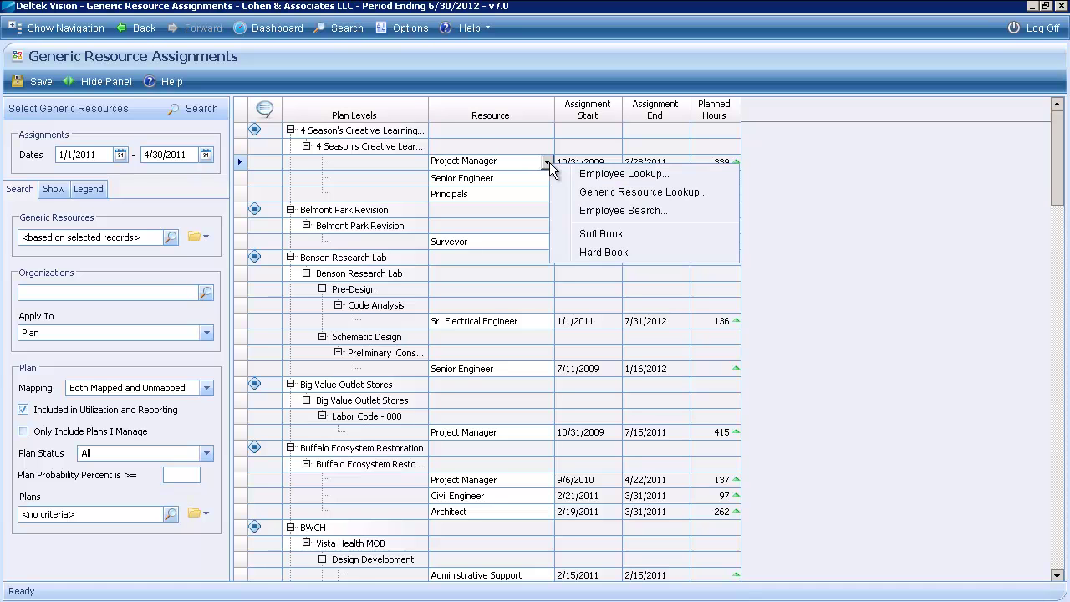
click(588, 211)
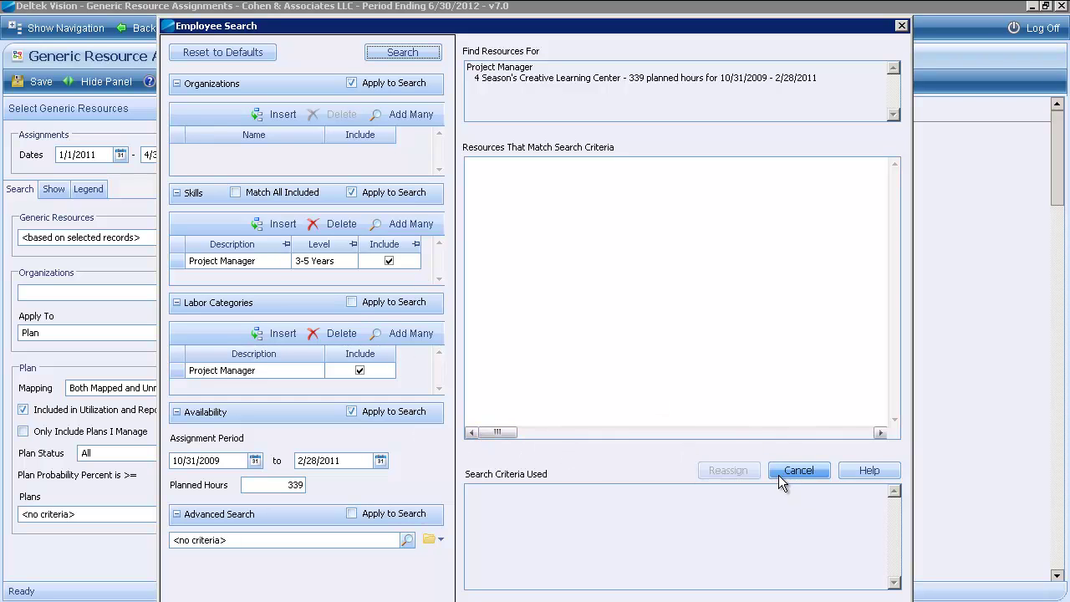
click(375, 55)
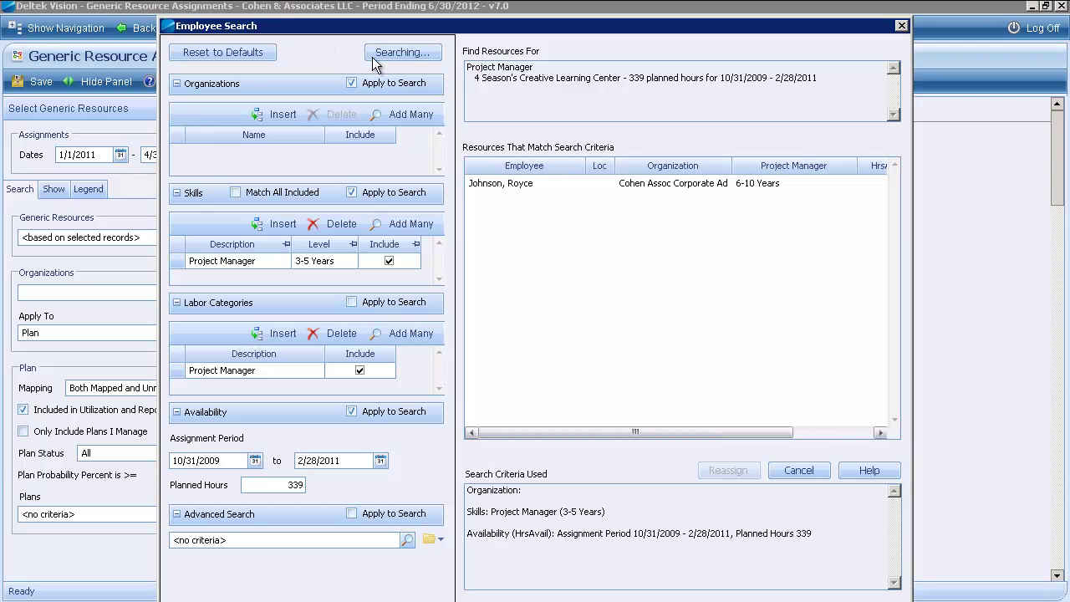
click(505, 186)
click(726, 468)
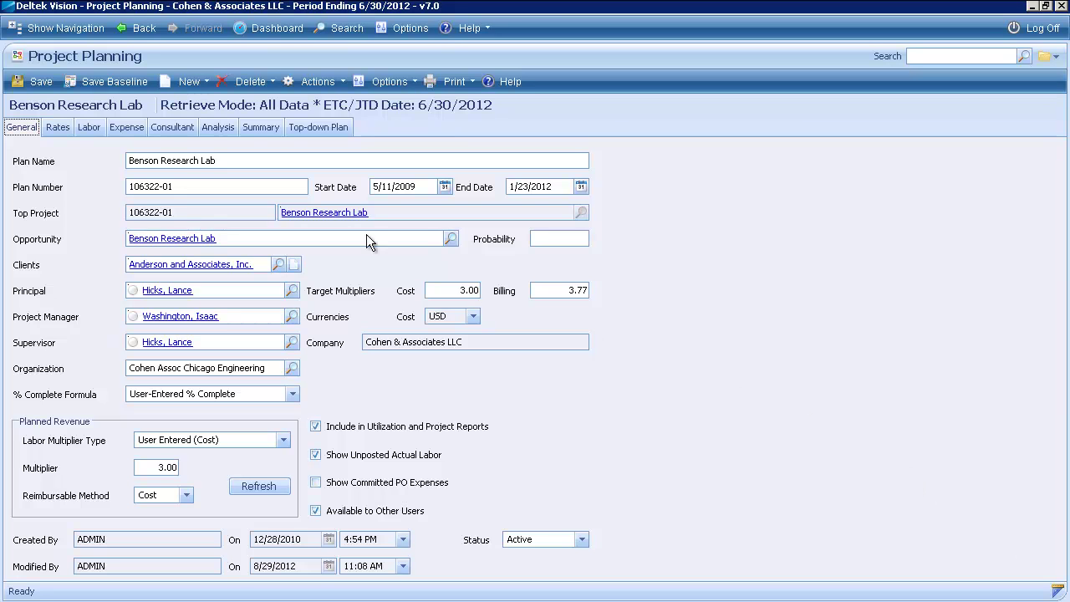
Start a new plan from the existing Cape Cod Vacation Club project.
click(184, 82)
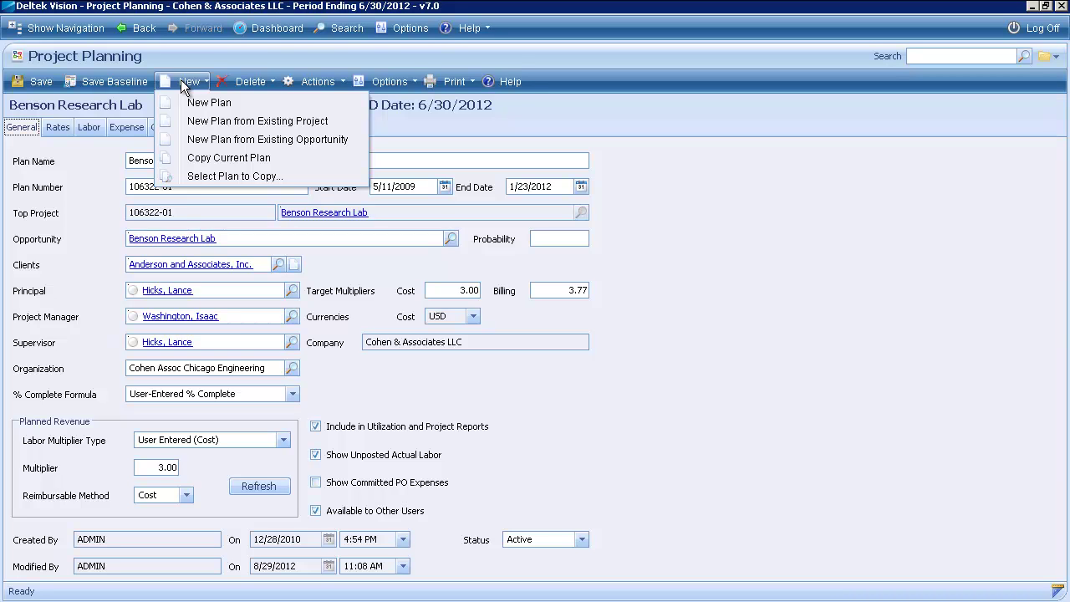
click(215, 120)
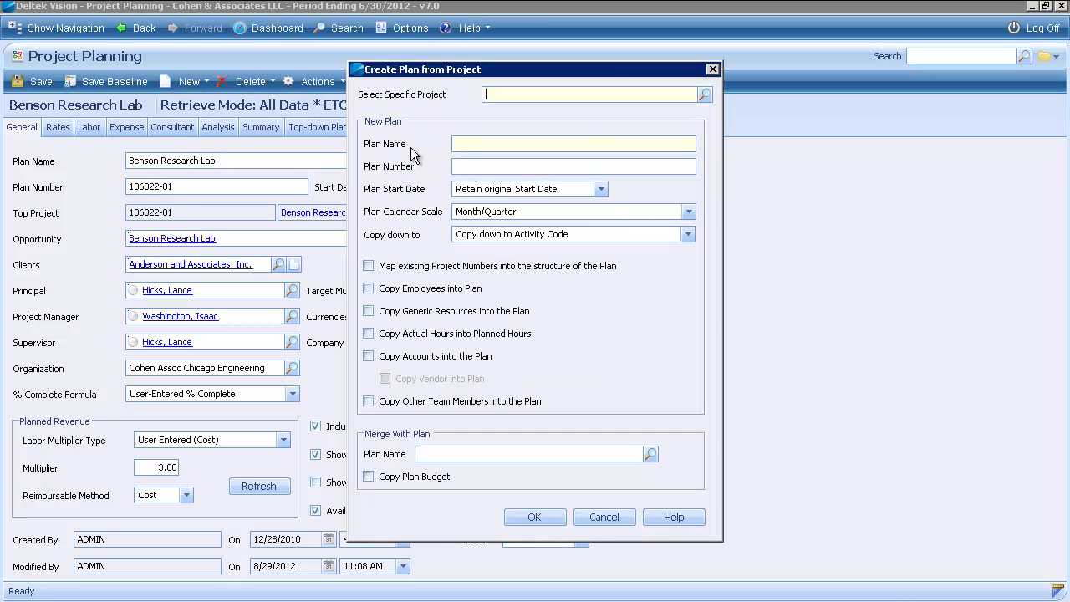
text(cape cod)
key(Tab)
click(595, 379)
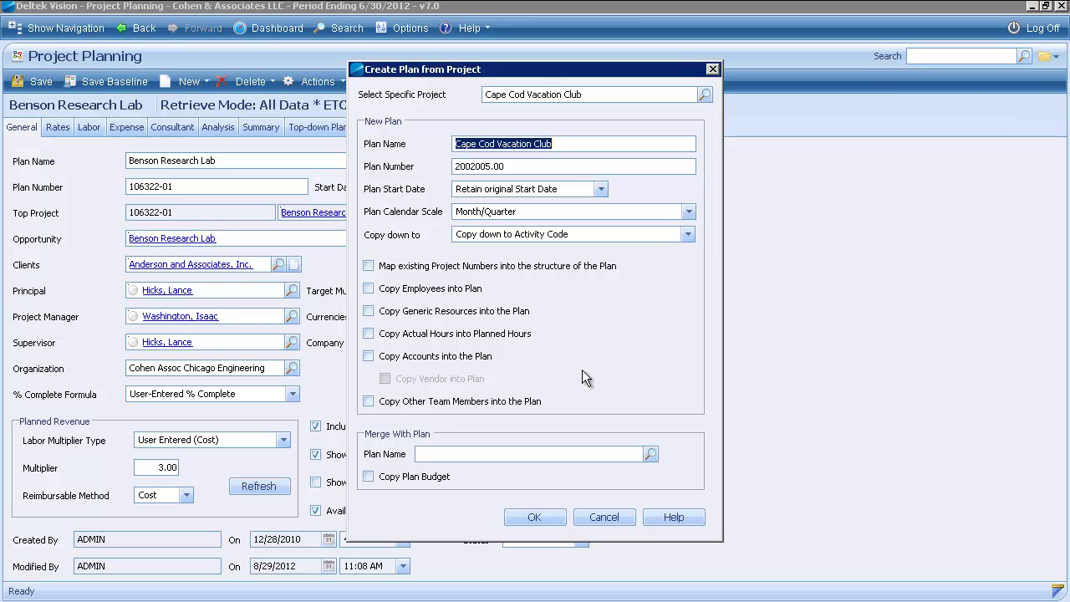
Set the new plan to map existing project numbers, copy employees and copy actual hours into planned hours, and cancel its creation.
click(370, 266)
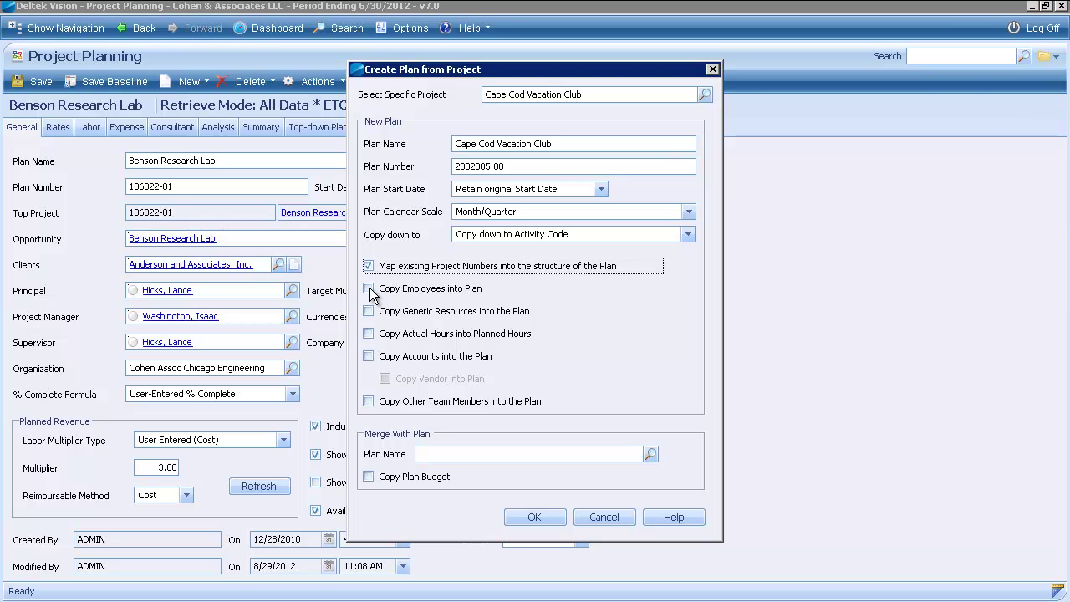
click(370, 290)
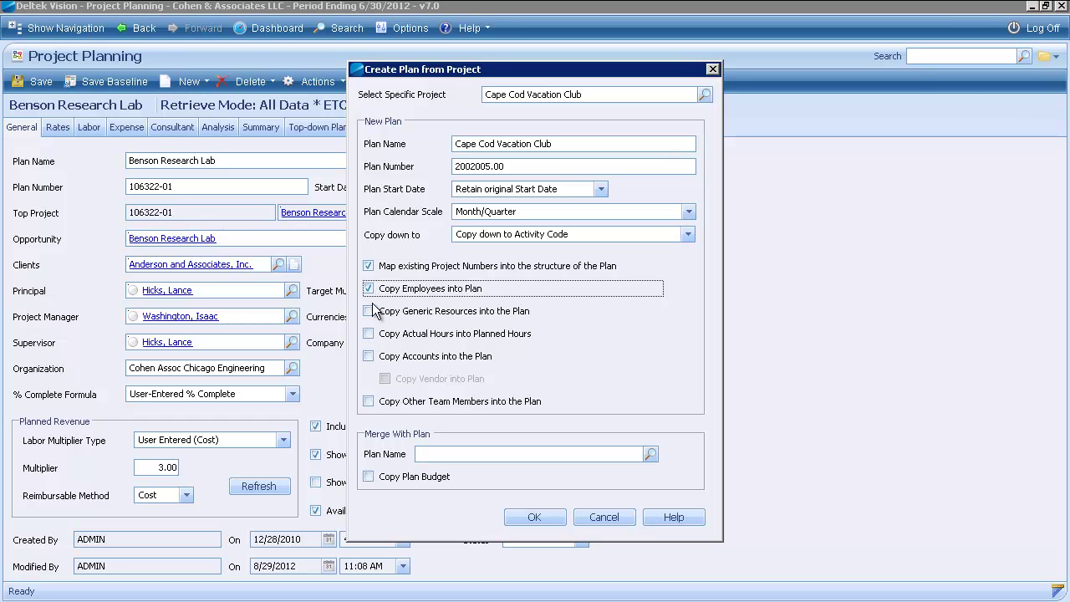
click(369, 334)
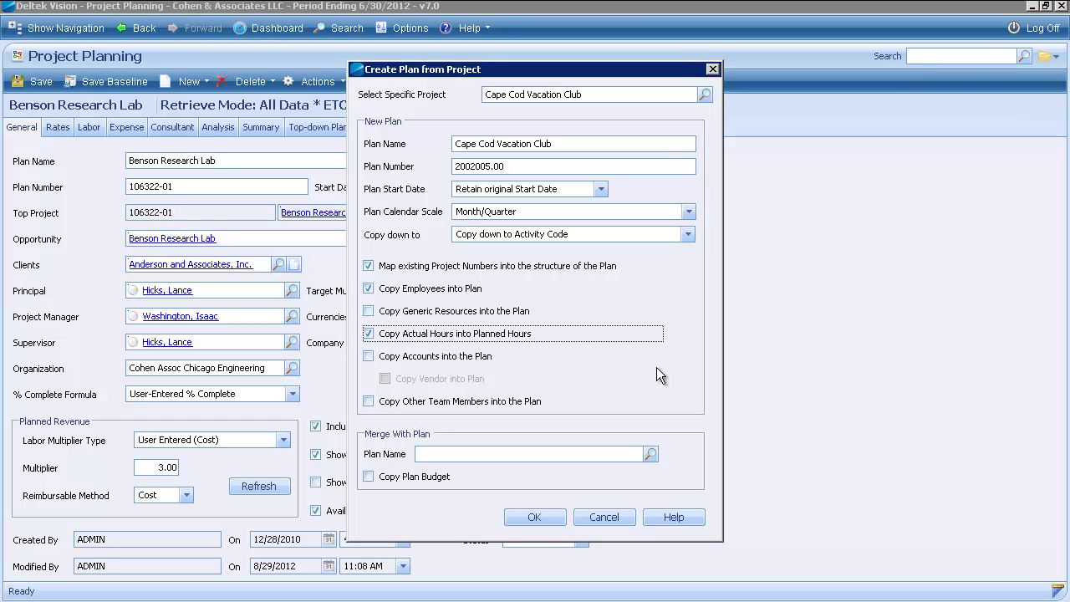
click(605, 517)
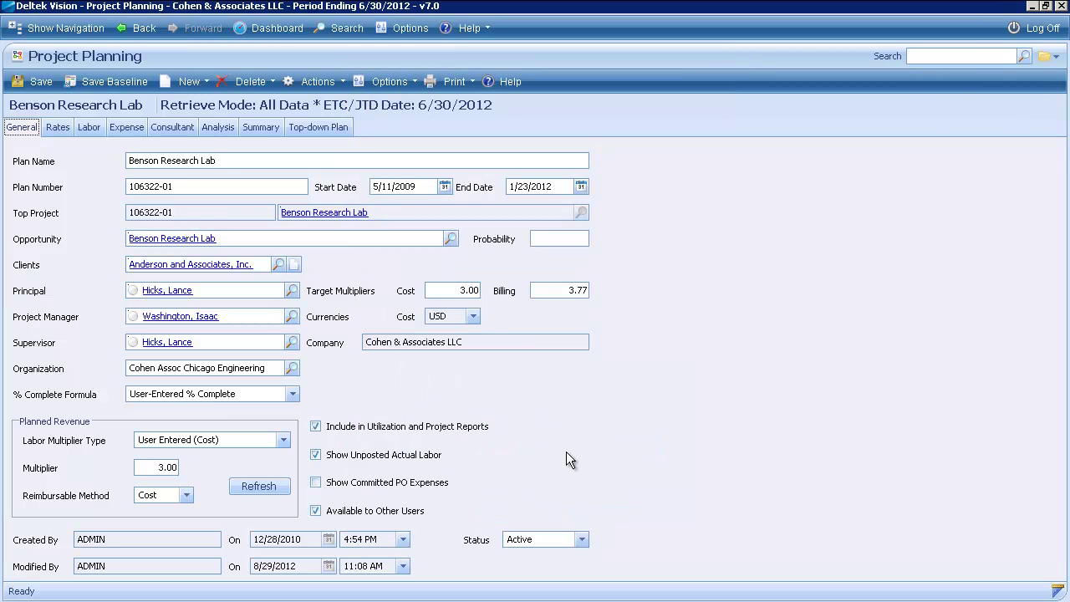
Start a new plan from the existing Benson Research Lab opportunity, accept the possible duplicate record, and cancel the plan creation.
click(195, 83)
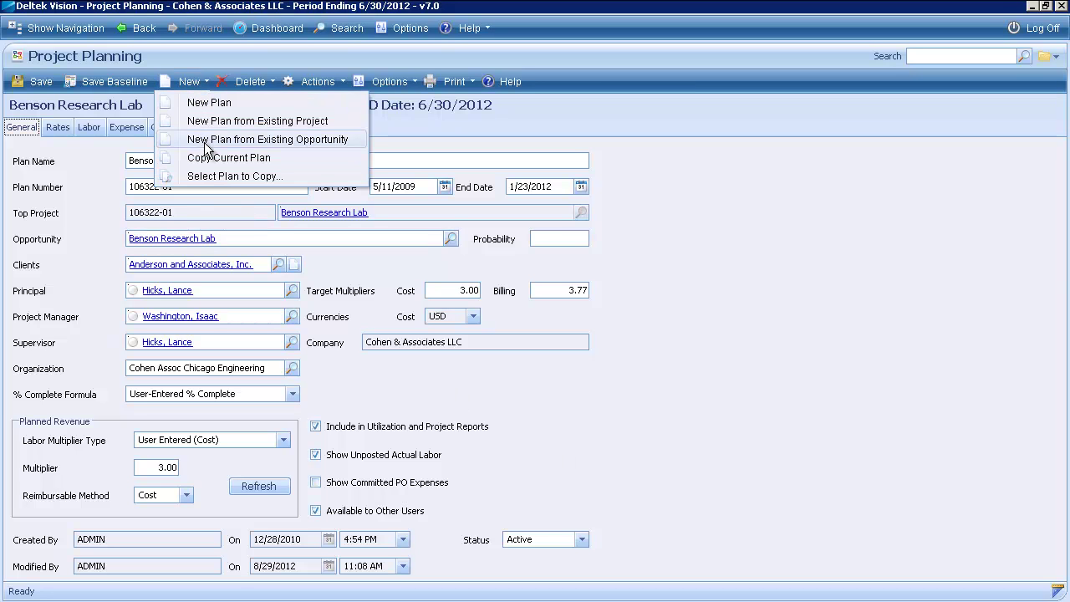
click(206, 143)
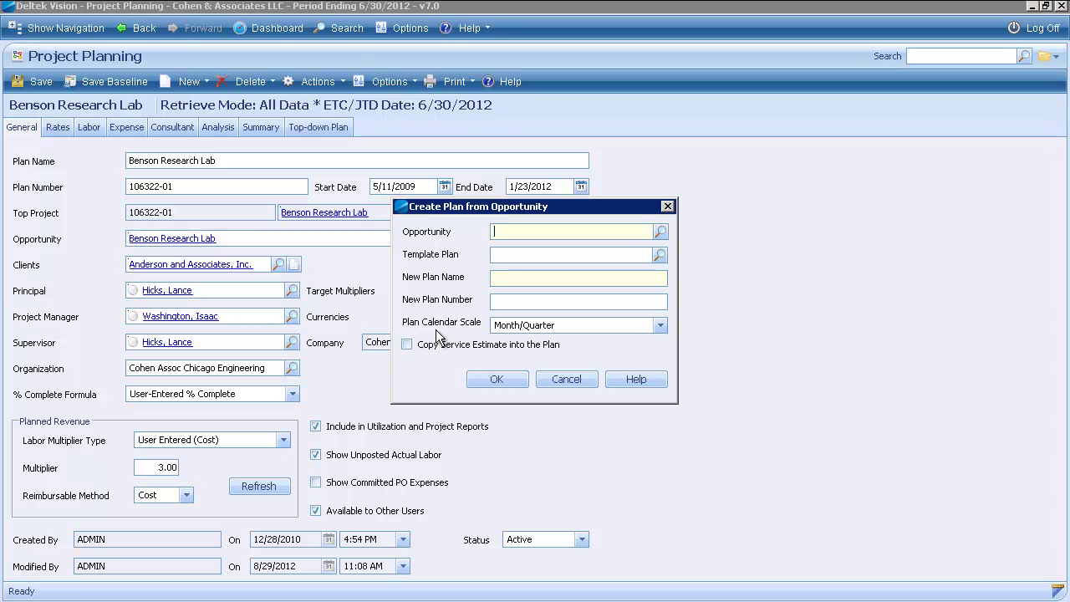
text(benson)
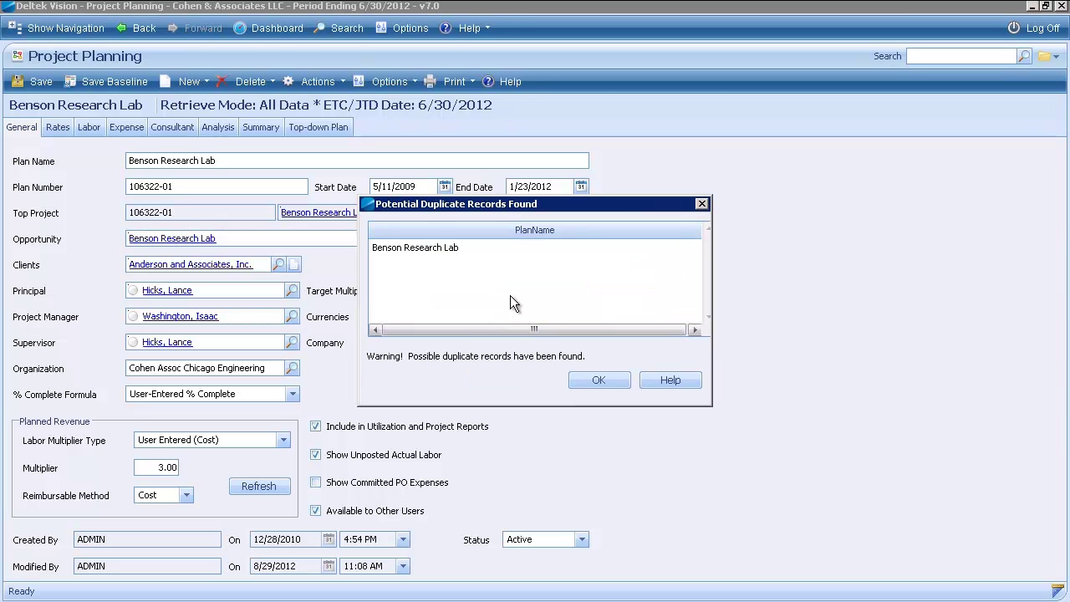
click(599, 379)
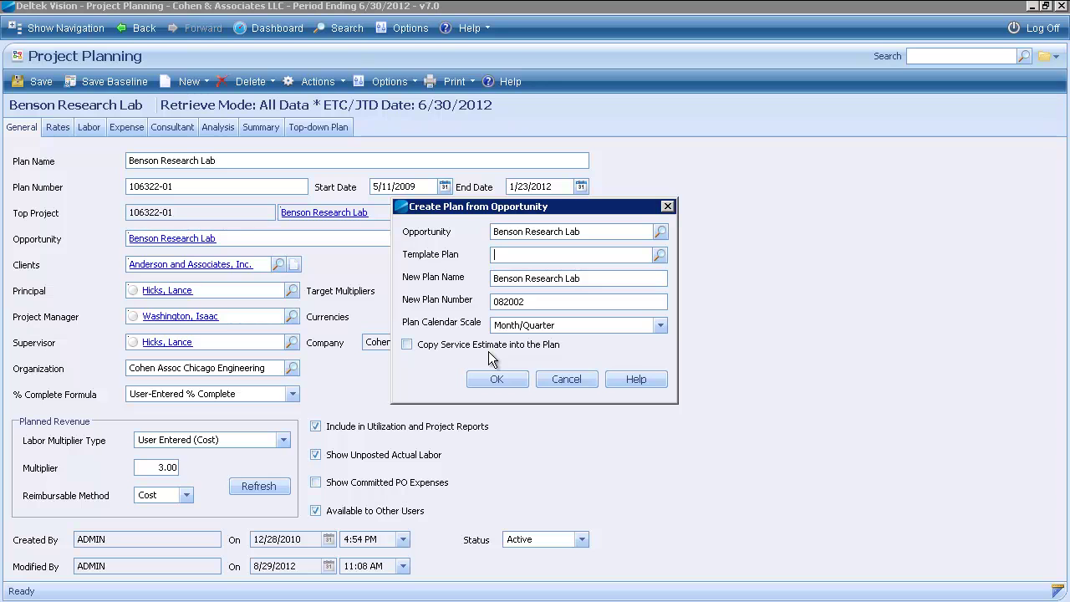
click(568, 380)
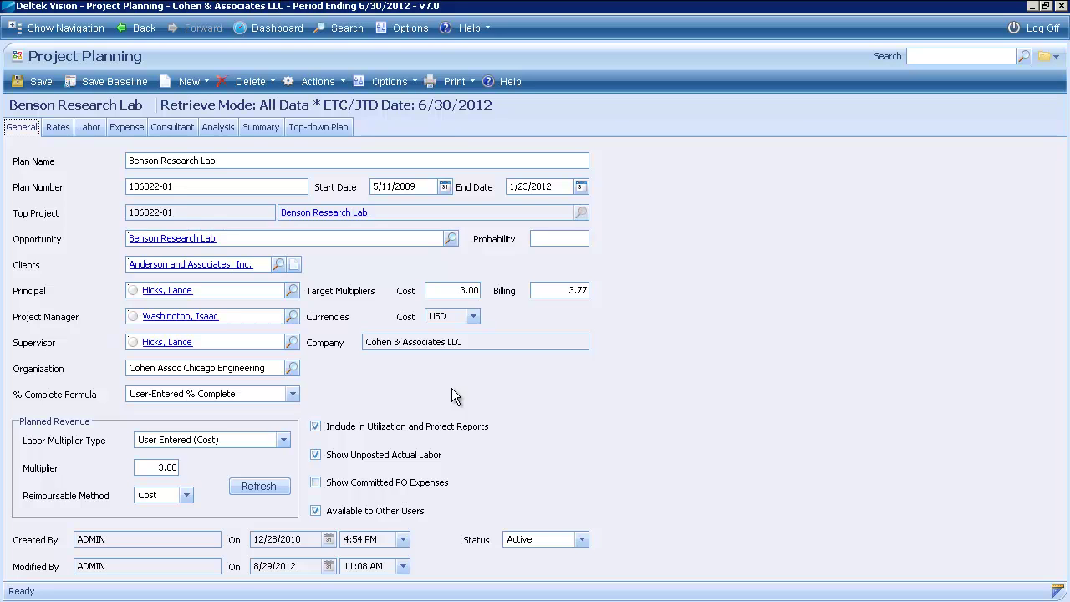
Review the Benson Research Lab plan's labor multiplier type and its cost and billing rate settings.
click(284, 440)
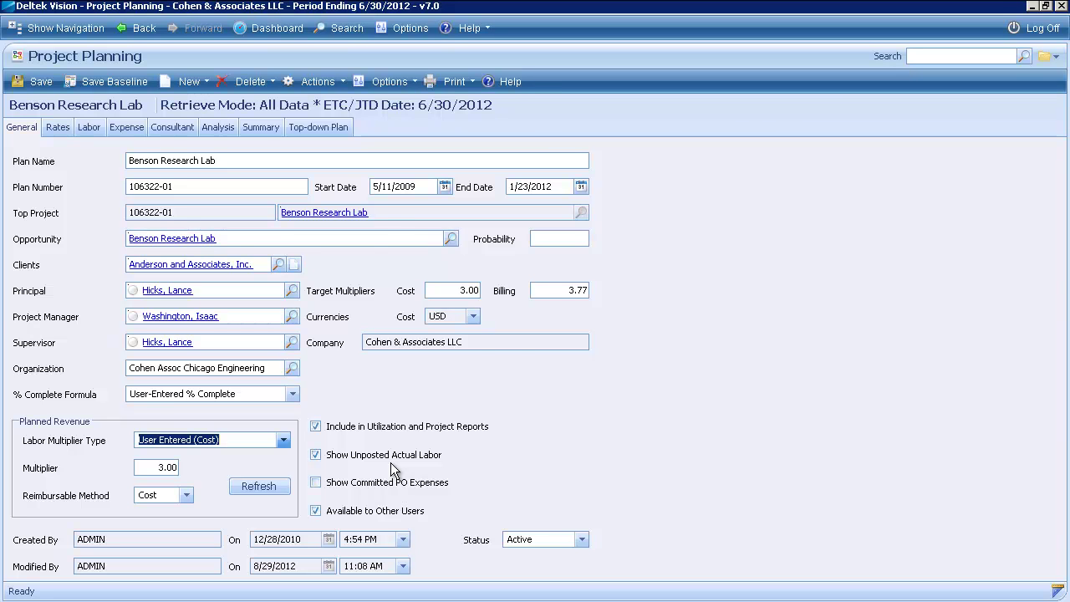
click(67, 128)
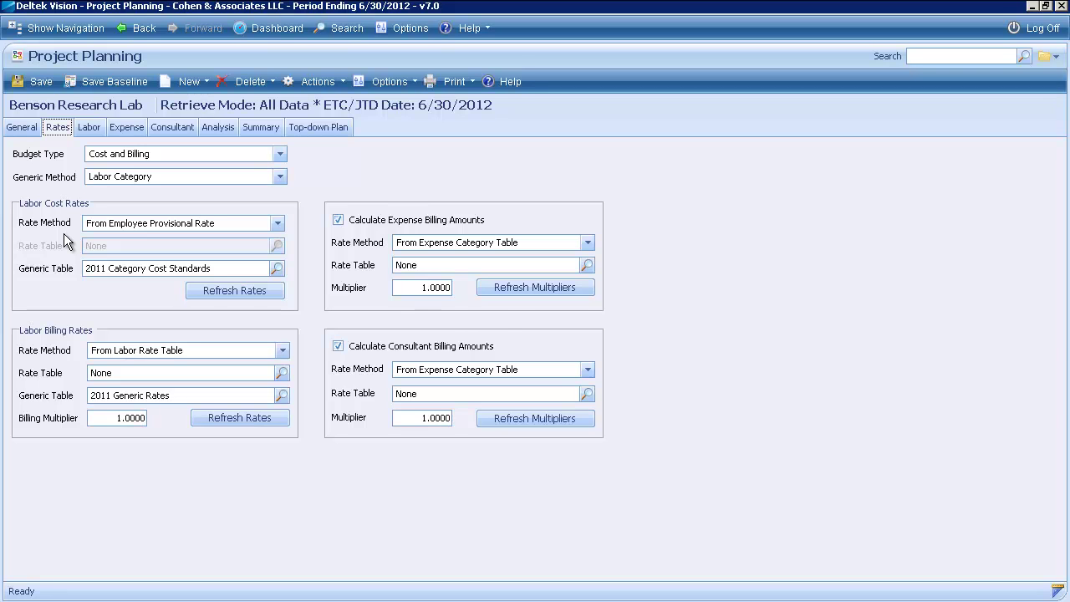
Configure the labor planning grid of the Benson Research Lab plan to show the Gantt subrow.
click(89, 127)
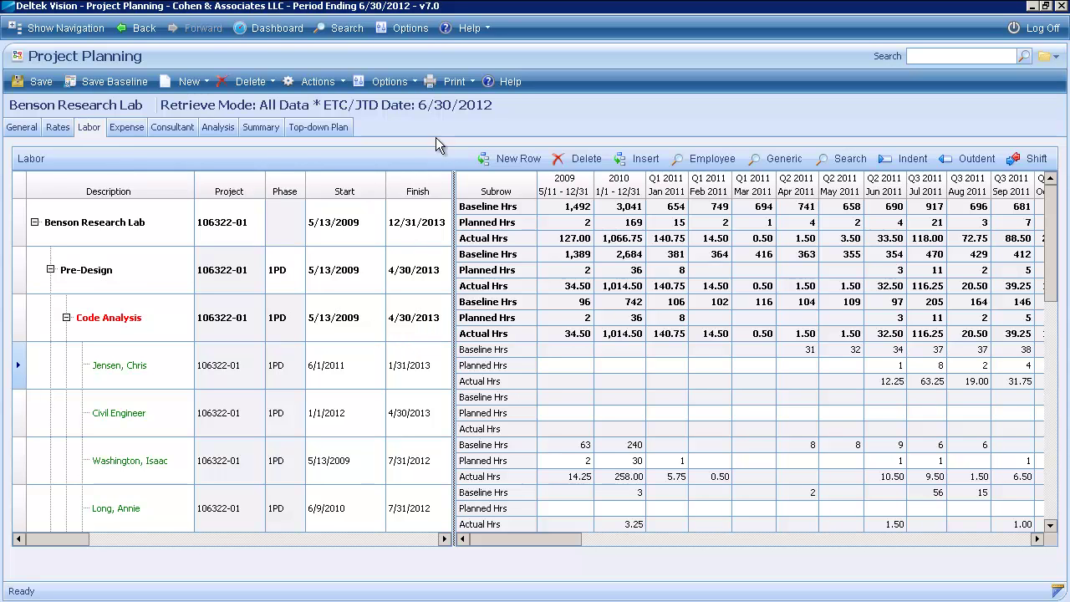
click(391, 87)
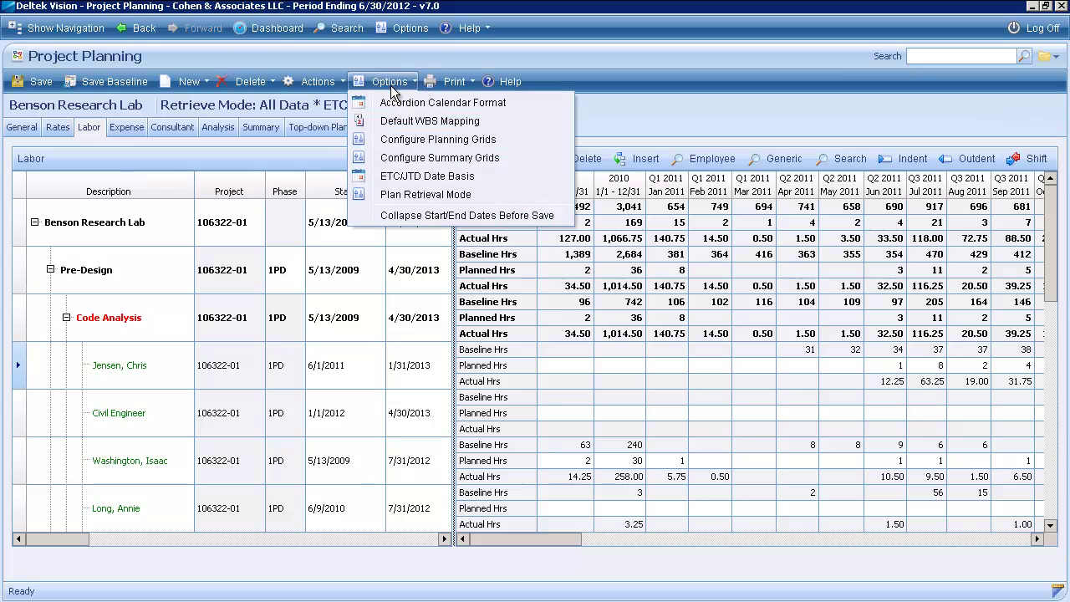
click(395, 140)
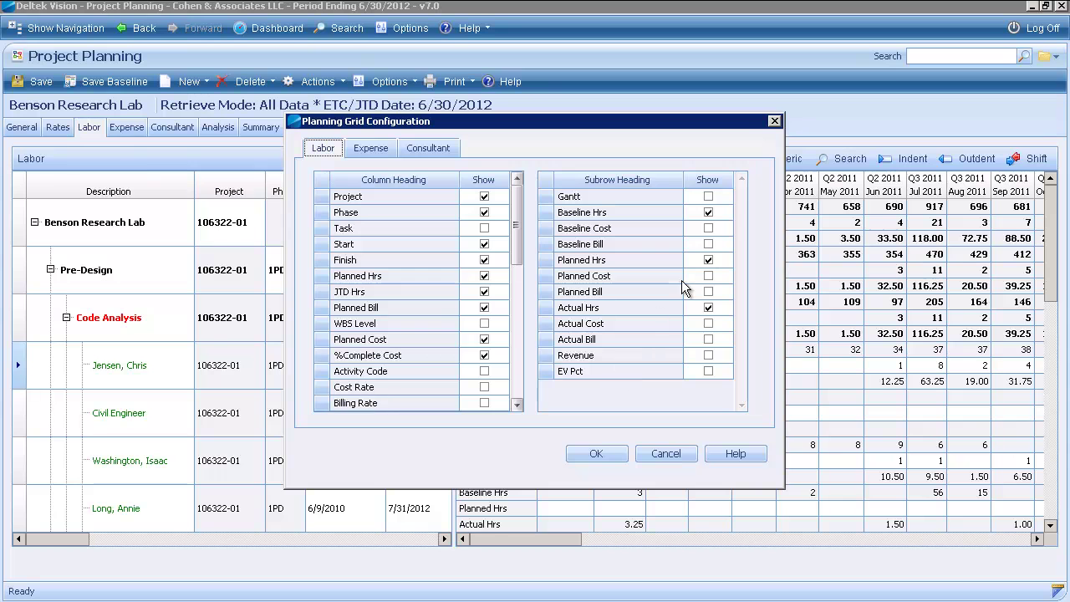
click(708, 198)
click(599, 452)
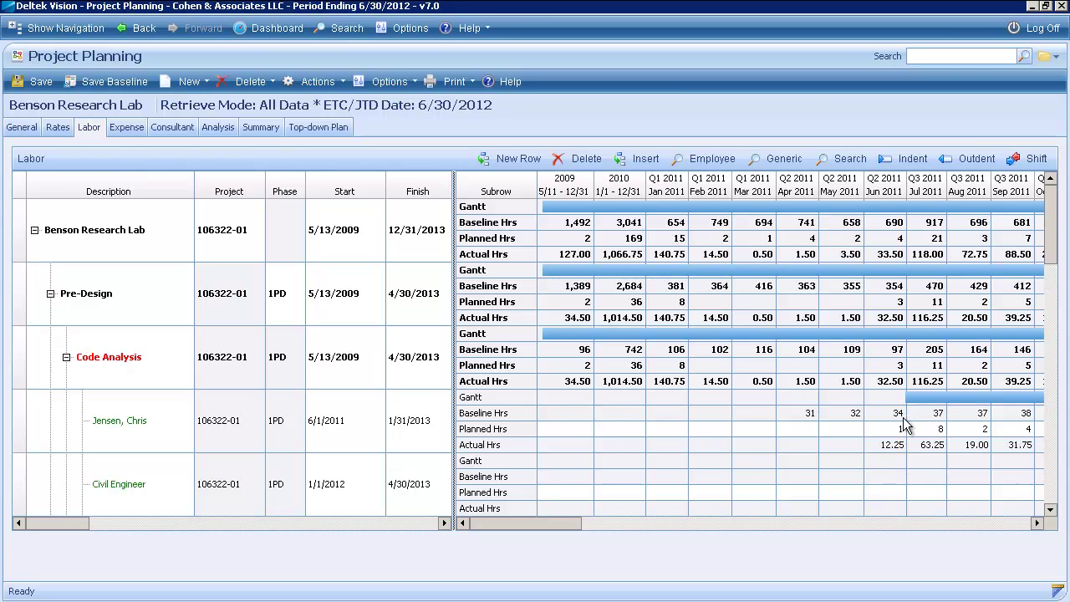
Configure the labor planning grid to hide the Gantt subrow and show the ETC Bill column.
click(390, 81)
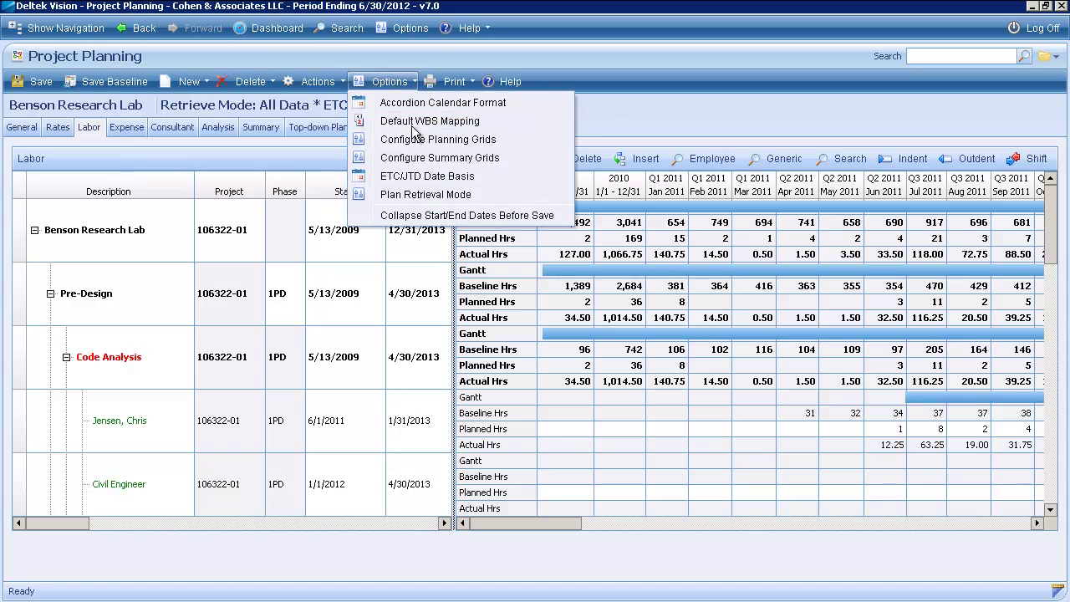
click(418, 136)
click(709, 197)
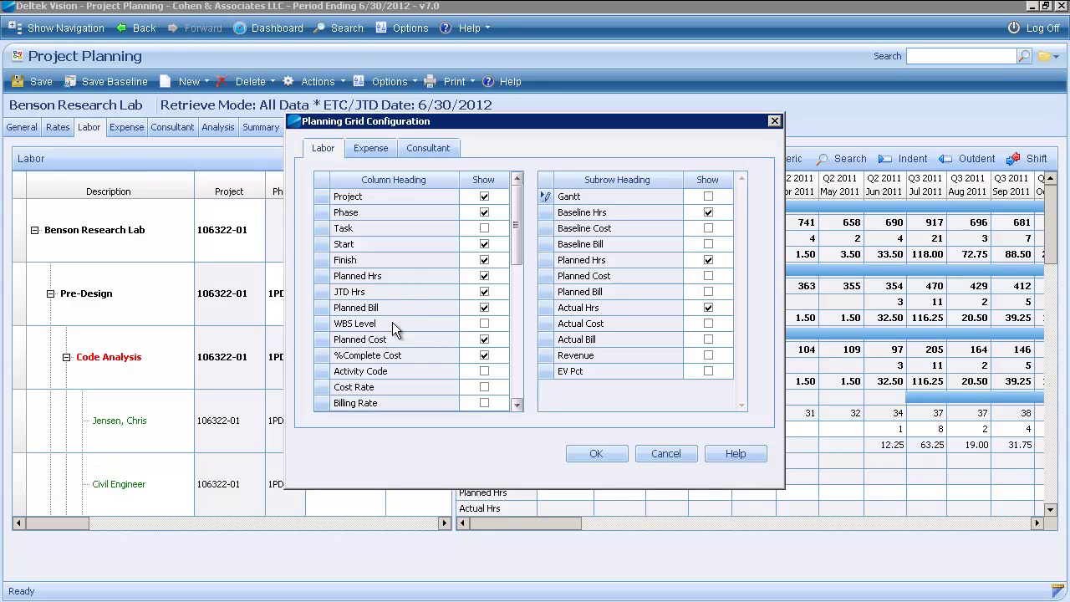
click(519, 404)
click(519, 404)
click(518, 404)
click(518, 404)
click(519, 404)
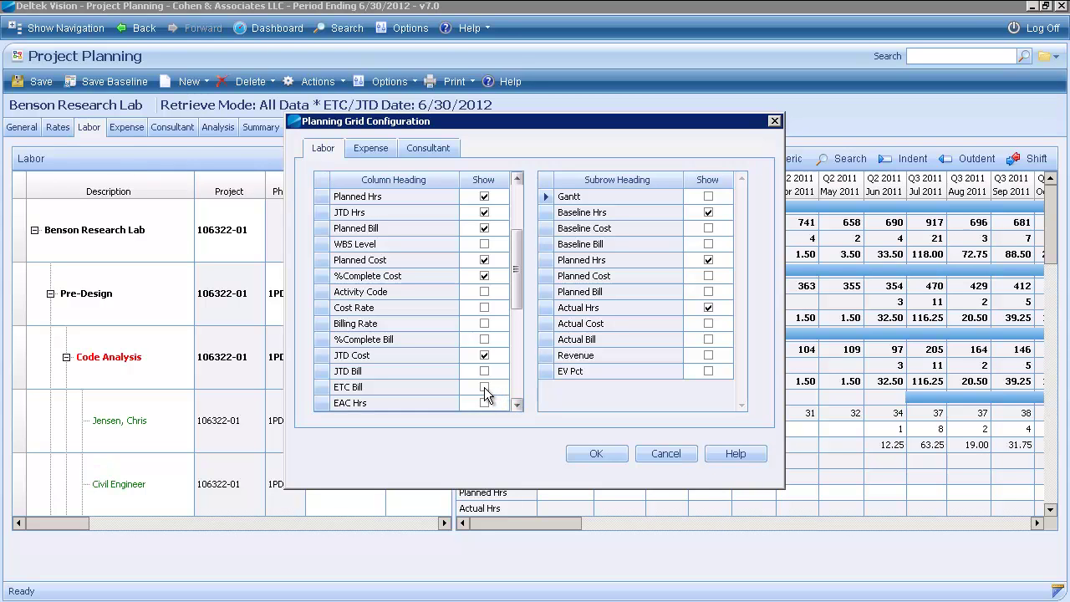
click(484, 387)
click(606, 454)
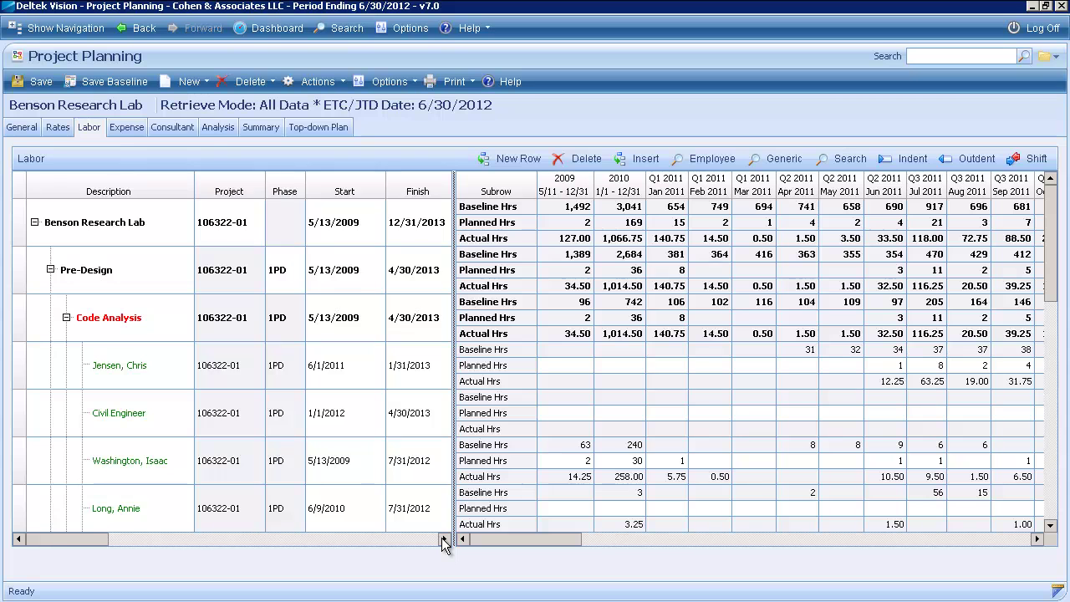
Widen the labor grid's column area and examine its planned, JTD, percent complete, ETC and EAC columns.
click(444, 541)
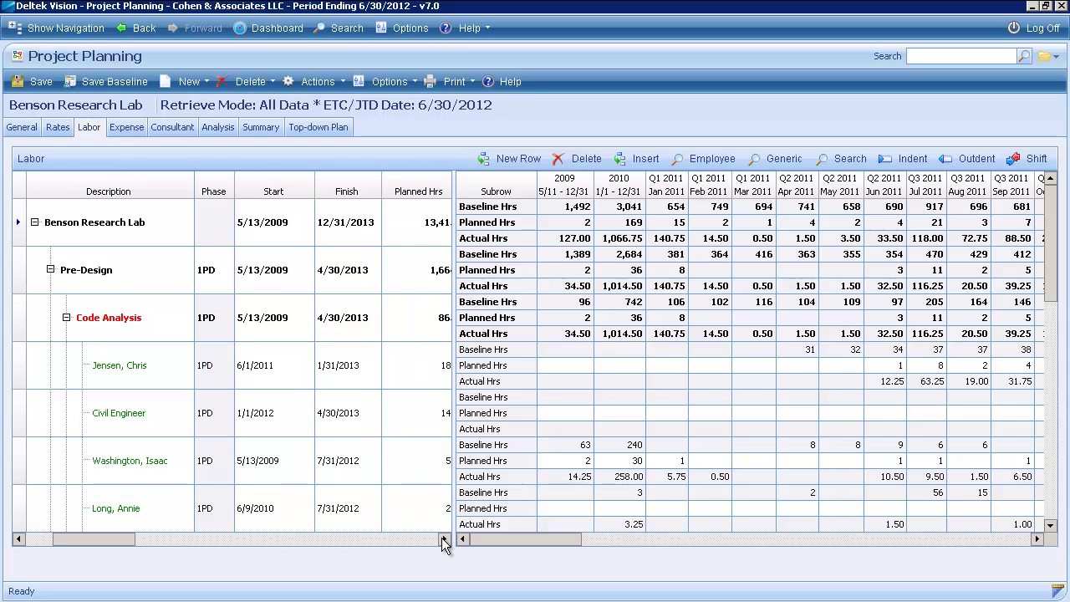
drag(461, 500, 654, 489)
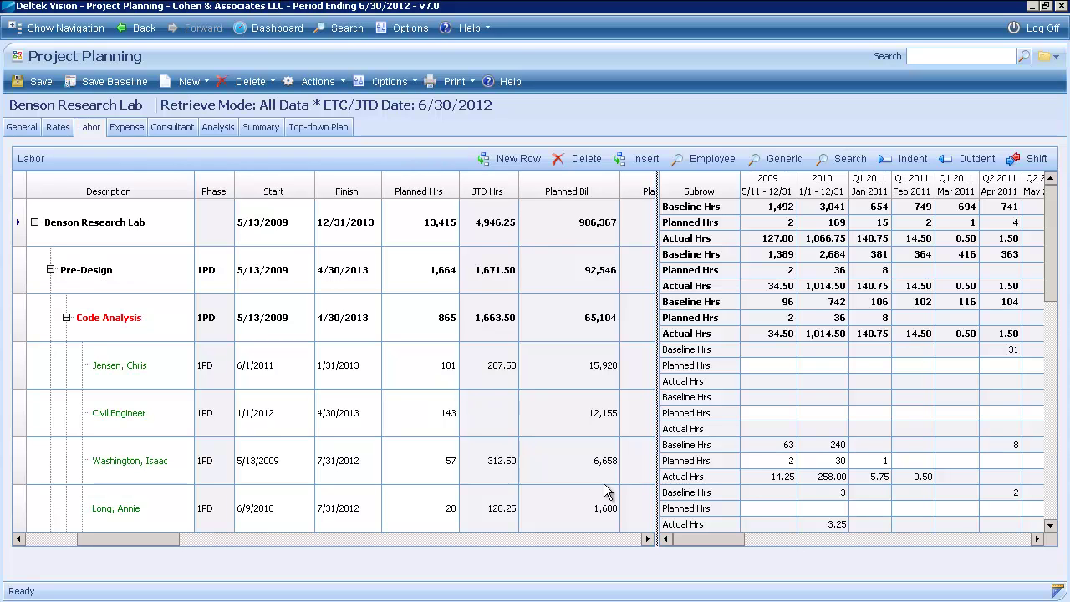
click(646, 539)
click(647, 540)
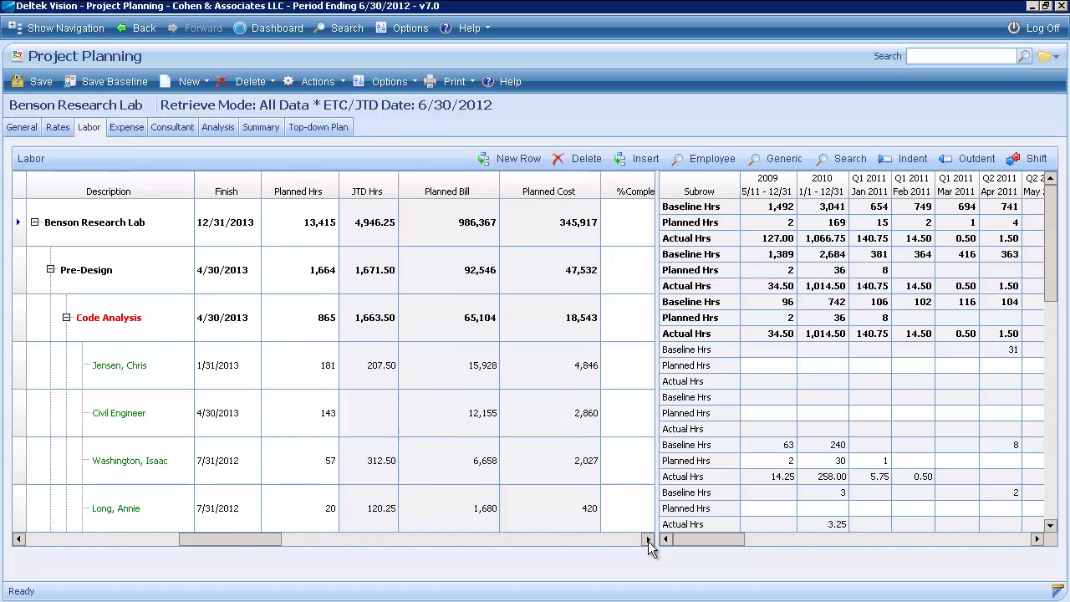
click(647, 540)
click(647, 540)
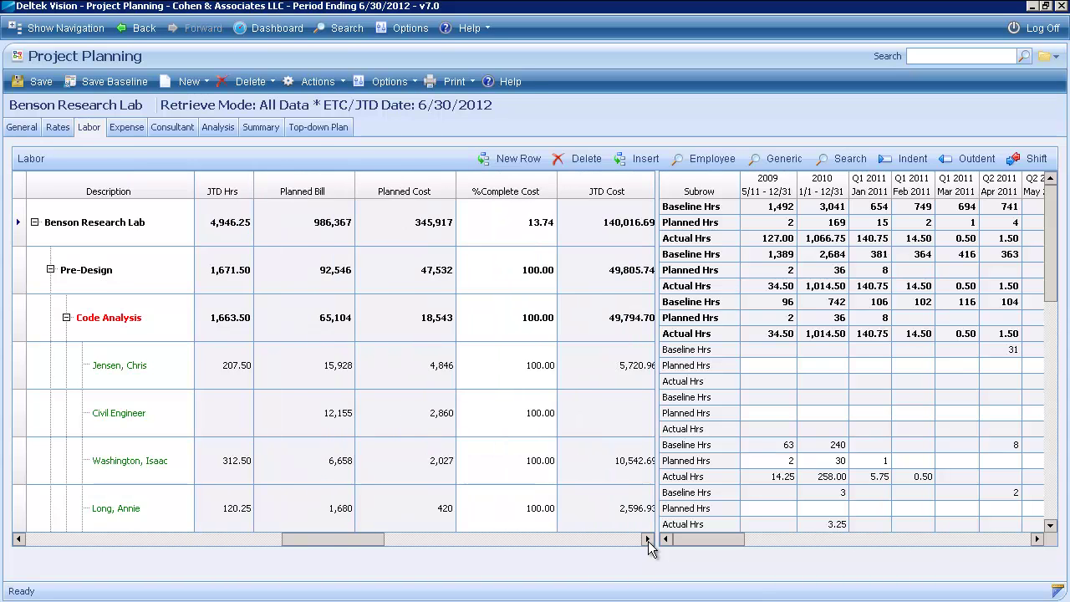
click(648, 540)
click(647, 539)
click(647, 539)
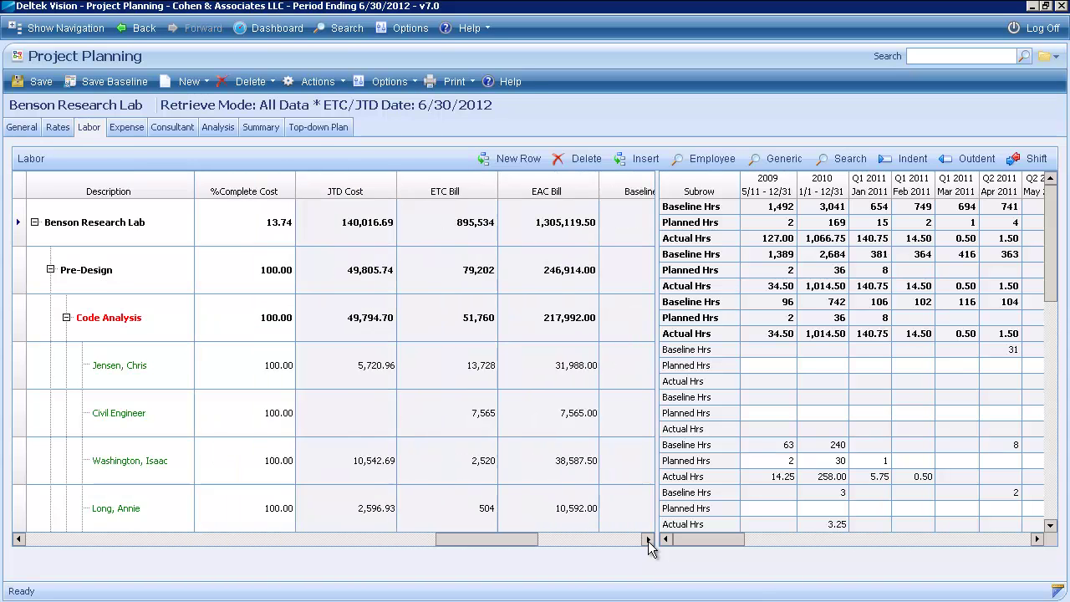
click(648, 540)
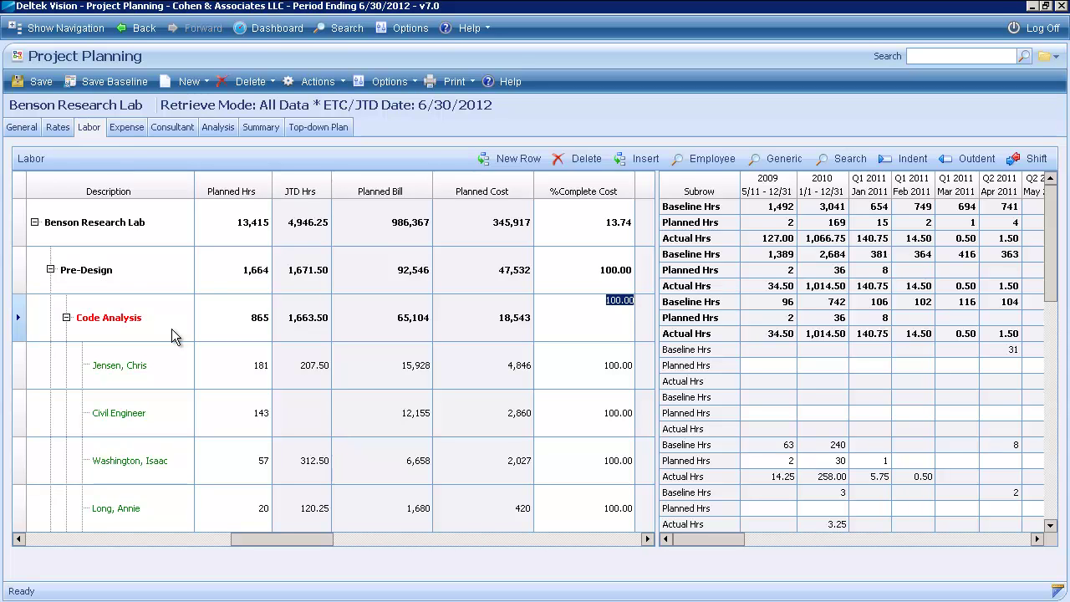
Review the JTD charging by employee for the Code Analysis row, and close the list.
right_click(22, 326)
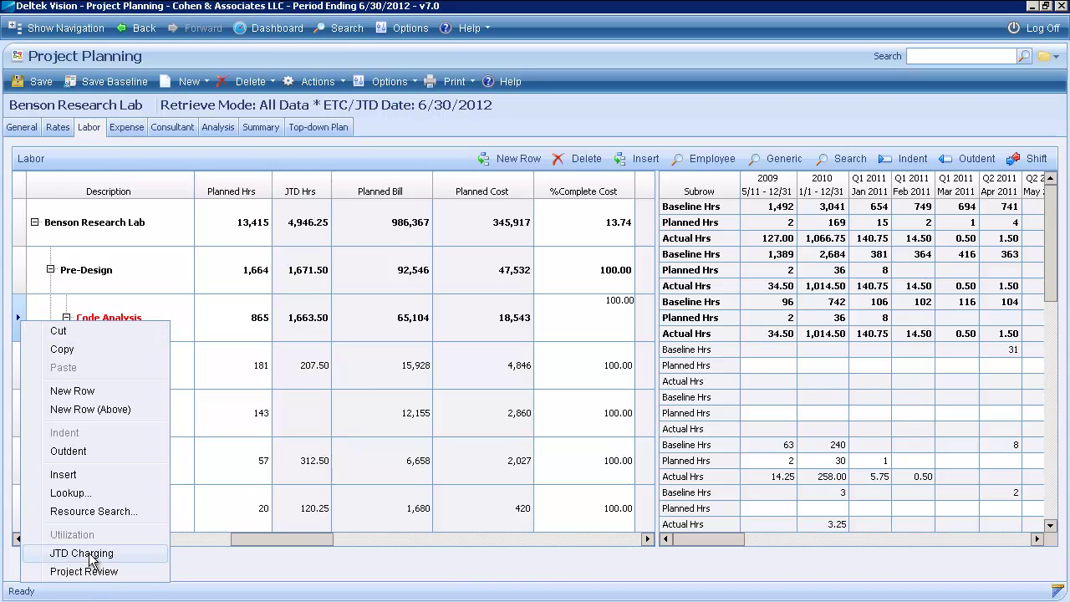
click(90, 554)
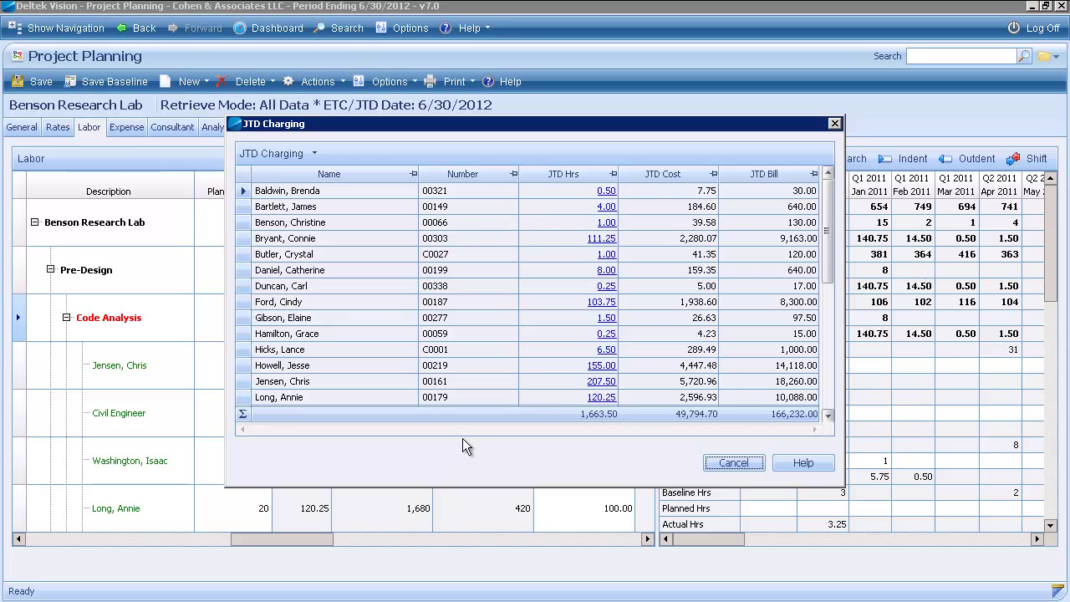
key(Escape)
Review the plan's expense planning, and its consultant planning including the earlier 2012 periods.
click(136, 131)
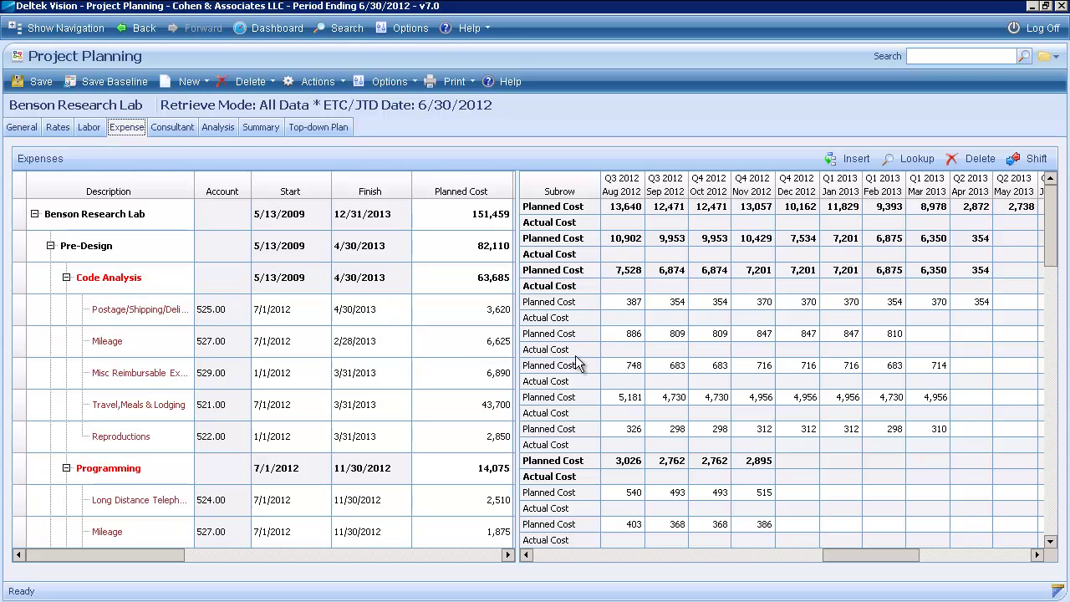
click(170, 126)
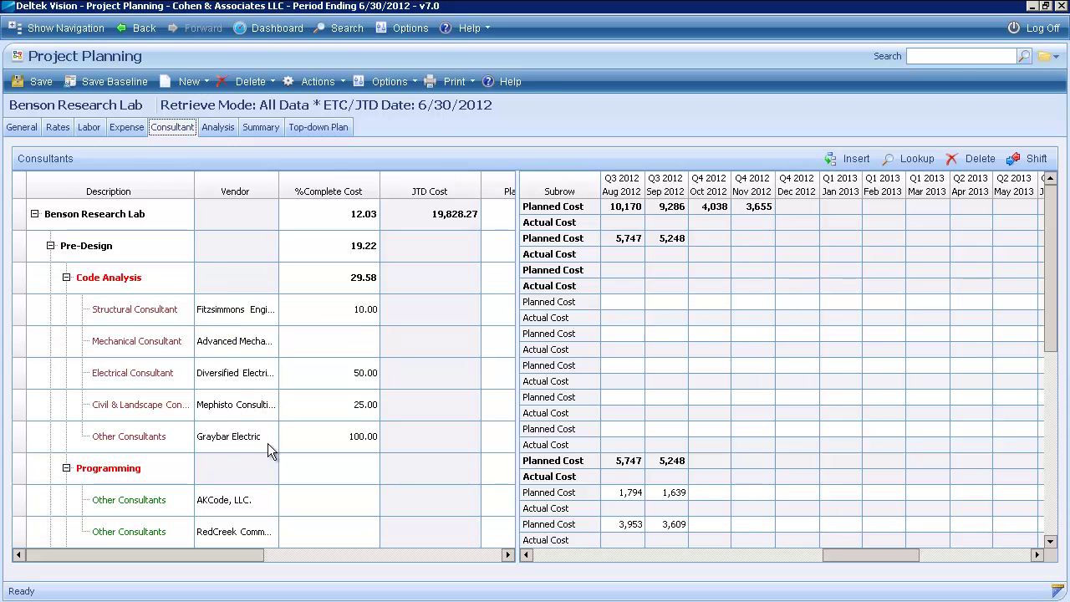
click(541, 554)
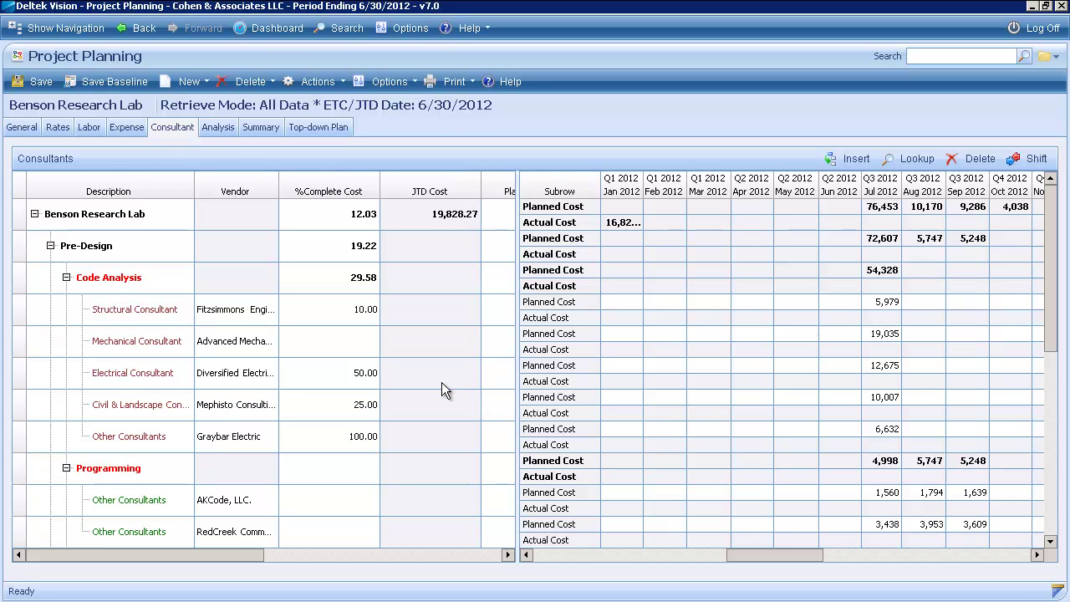
Set the profit percent to 35 in the plan cost analysis.
click(217, 128)
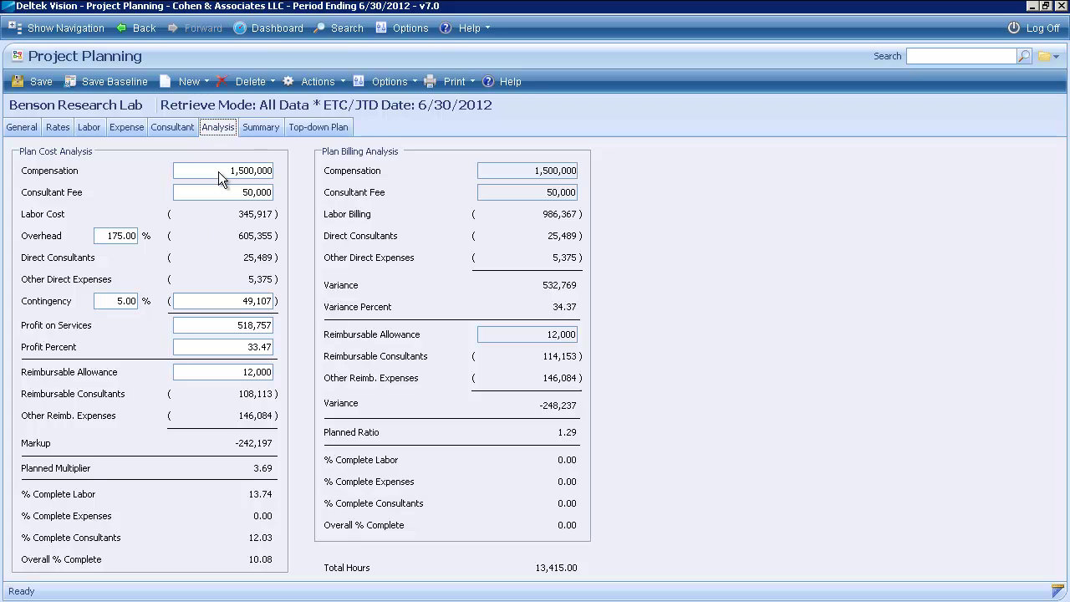
click(230, 346)
text(35)
key(Tab)
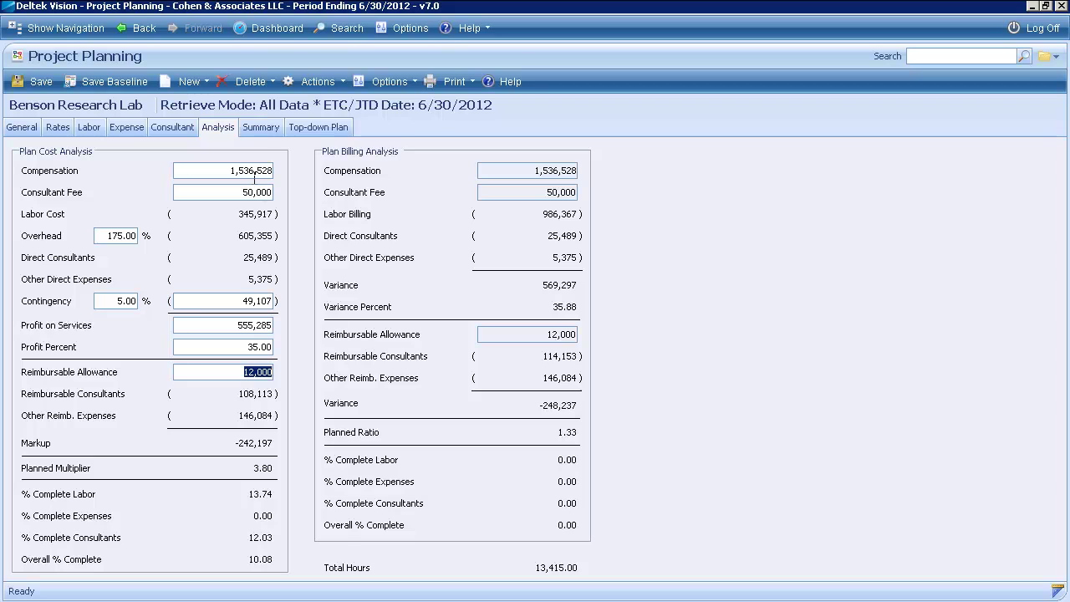
Set the compensation in the plan cost analysis to 1,400,000 and open the plan summary.
click(220, 166)
text(1,400,000)
key(Tab)
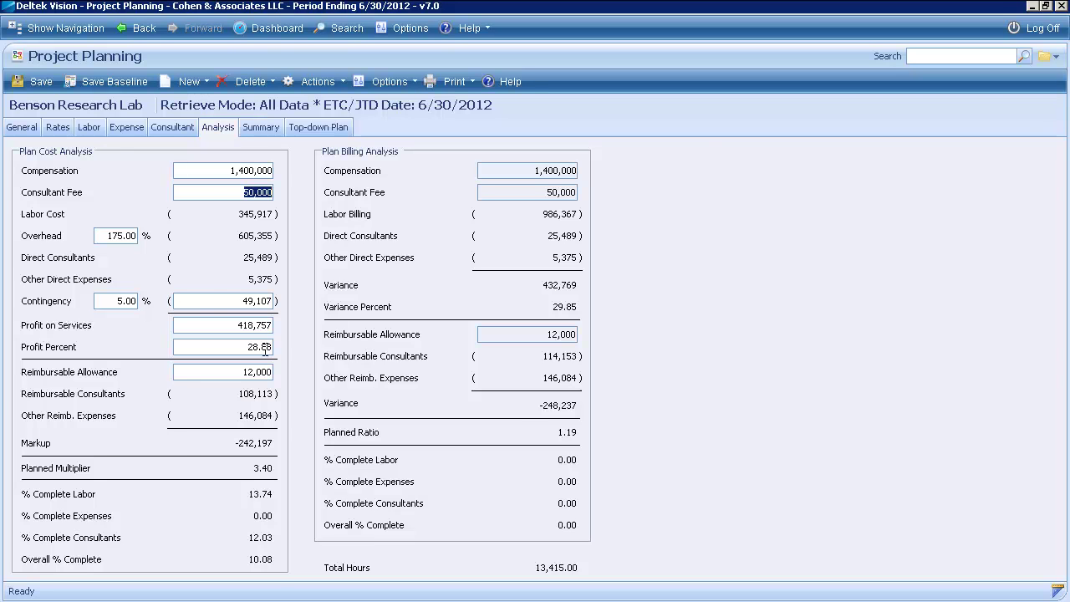
click(252, 124)
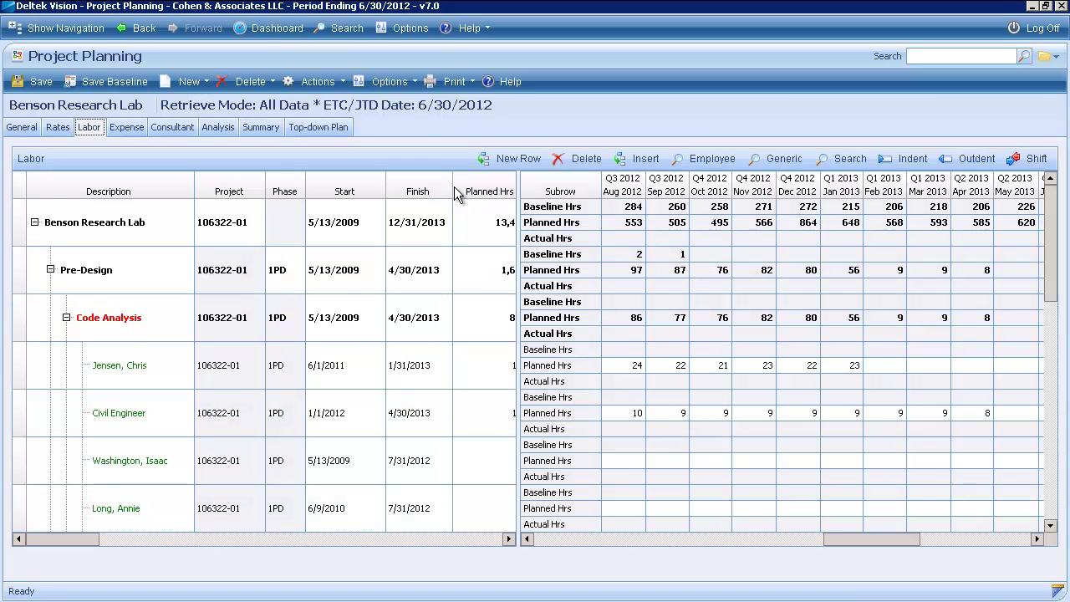
Review the bottom scale options of the accordion calendar format for the period starting 1/1/2011, and cancel.
click(390, 84)
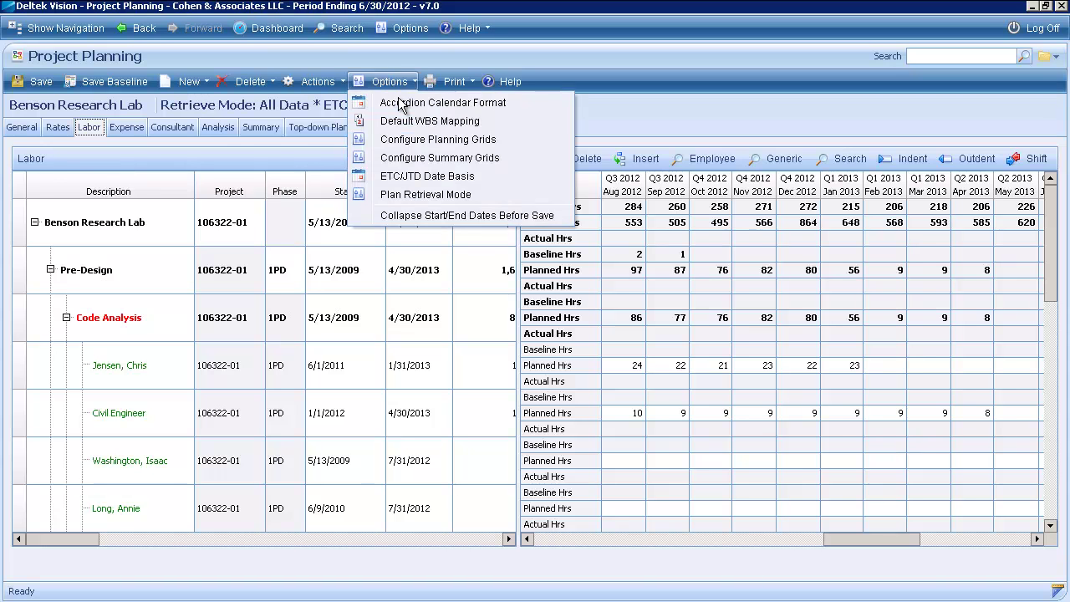
click(405, 105)
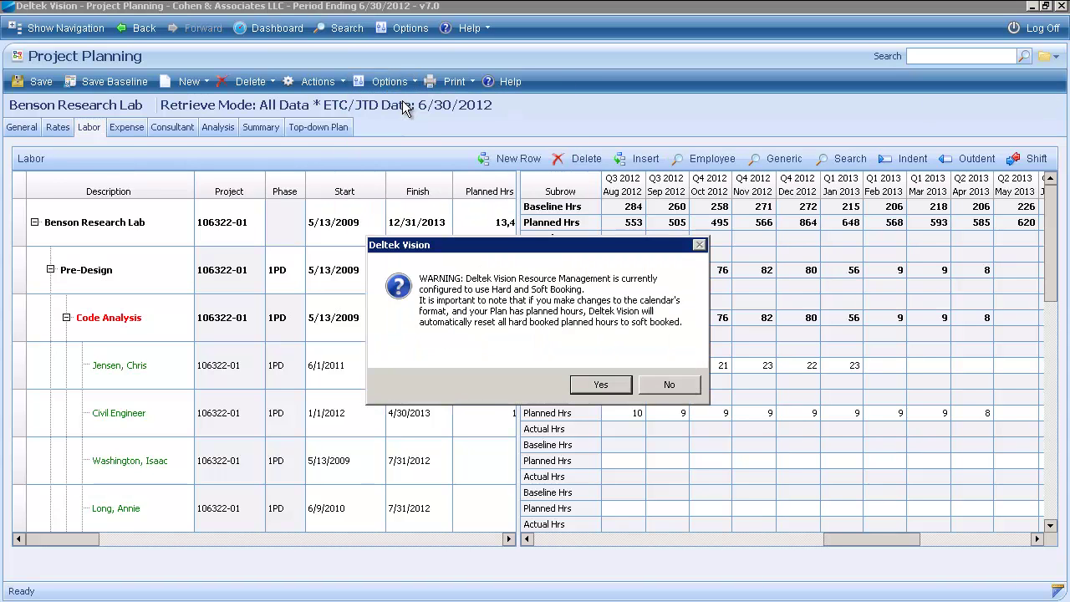
click(611, 386)
drag(509, 176, 798, 313)
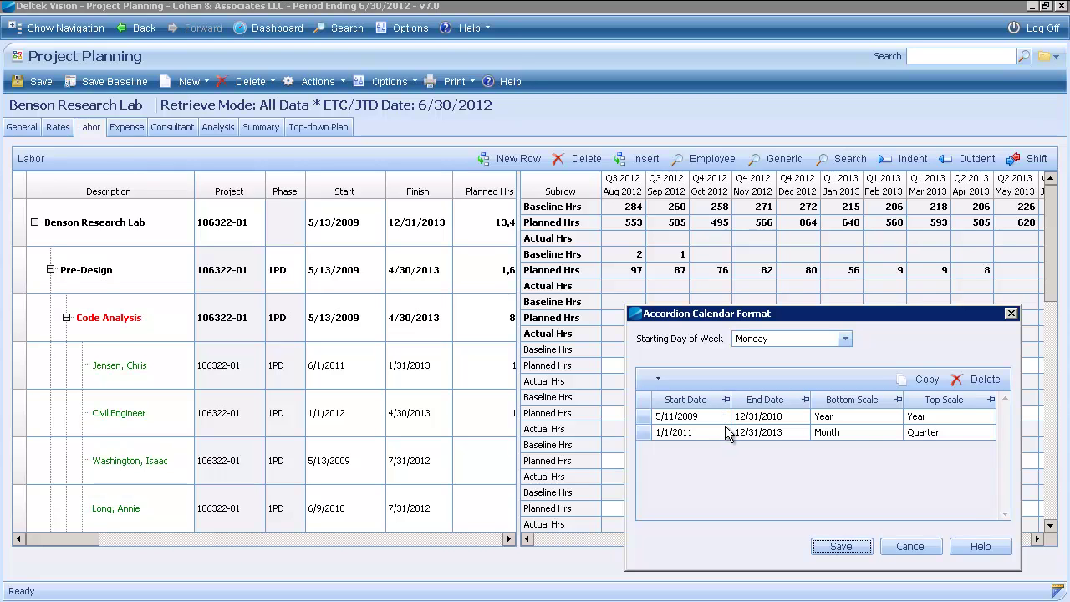
click(888, 433)
click(895, 432)
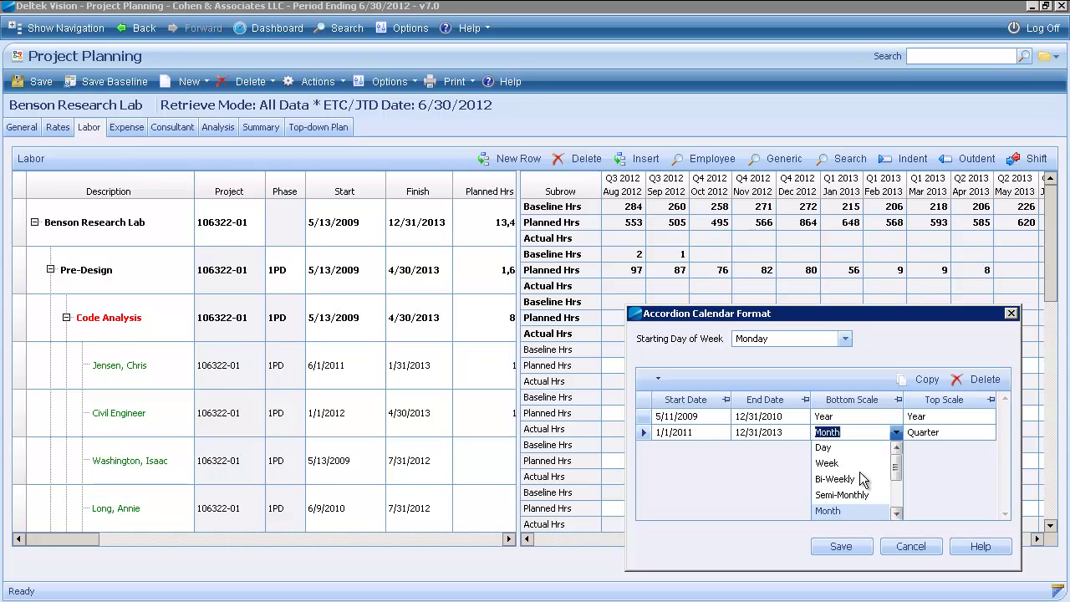
click(905, 547)
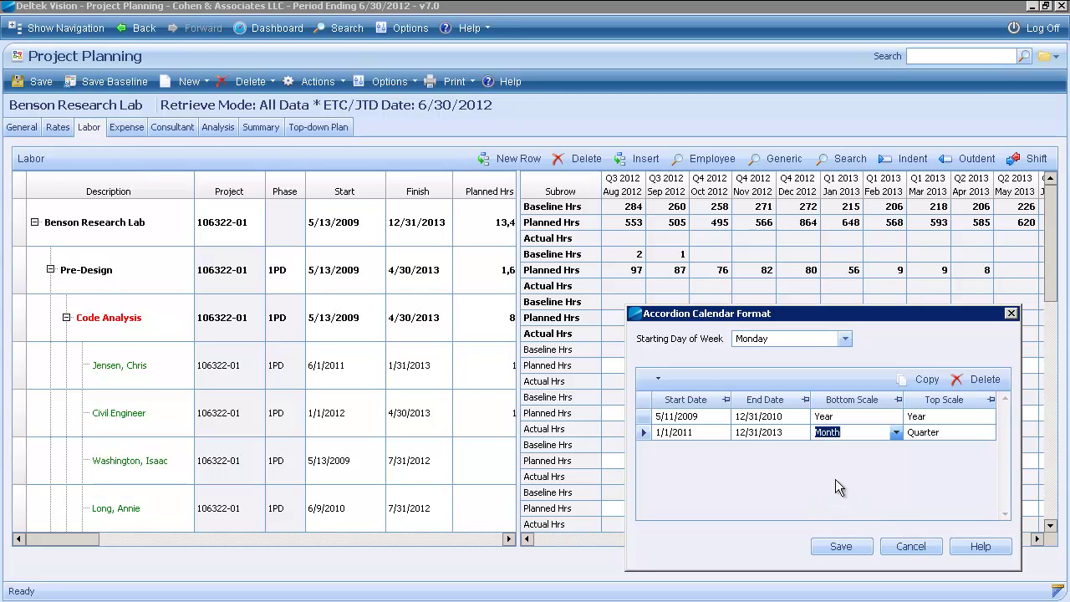
click(905, 545)
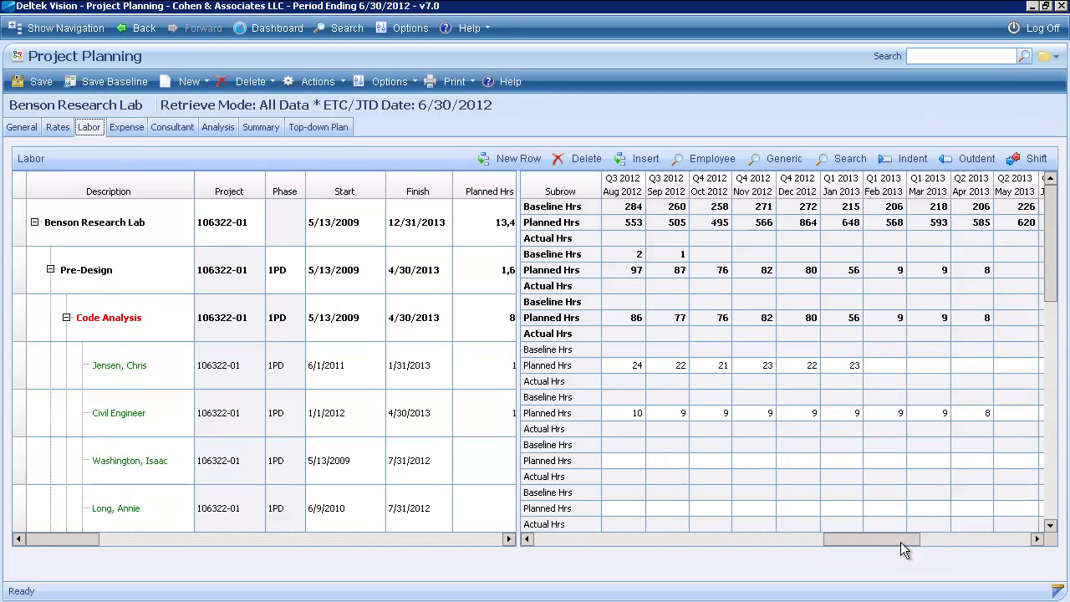
click(306, 81)
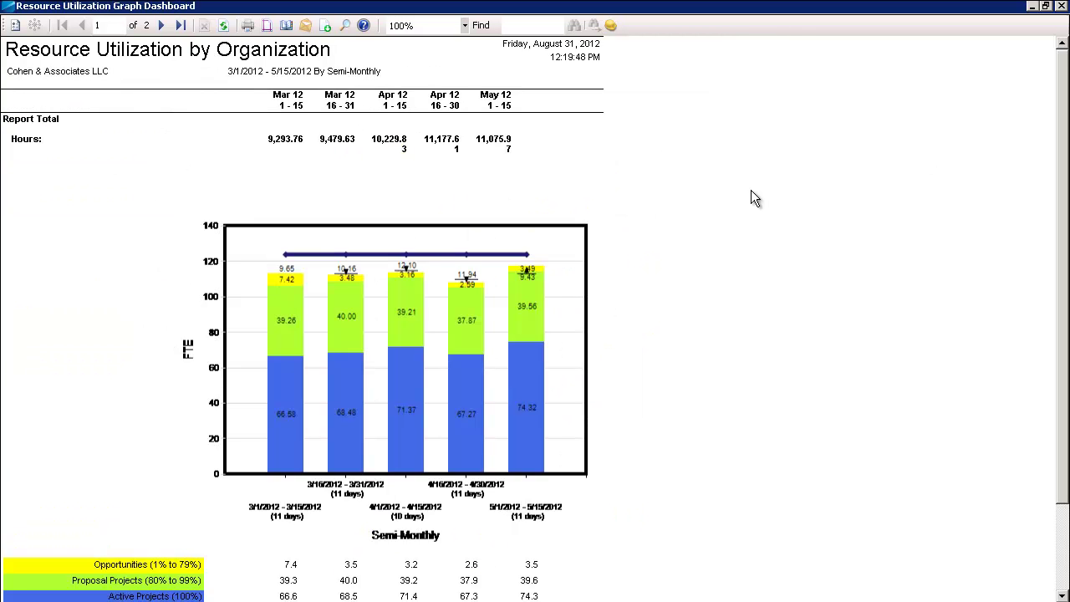
Examine the Resource Utilization by Organization graph report down to its project category figures.
scroll(920, 351, down, 3)
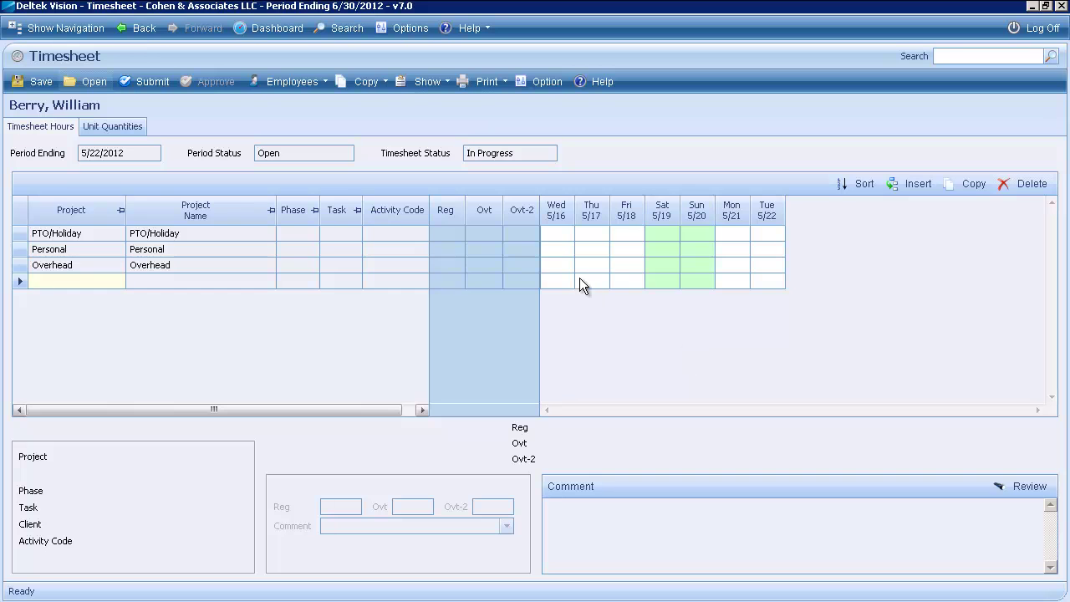
Copy the employee's projects from planning into the timesheet ending 5/22/2012 and review the planned hours.
click(368, 82)
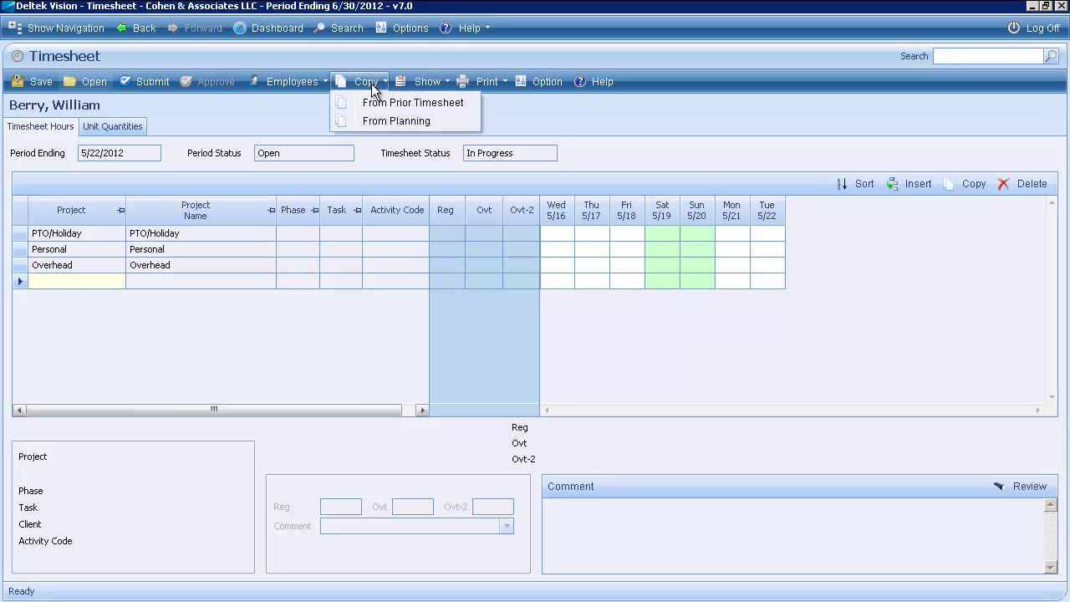
click(372, 121)
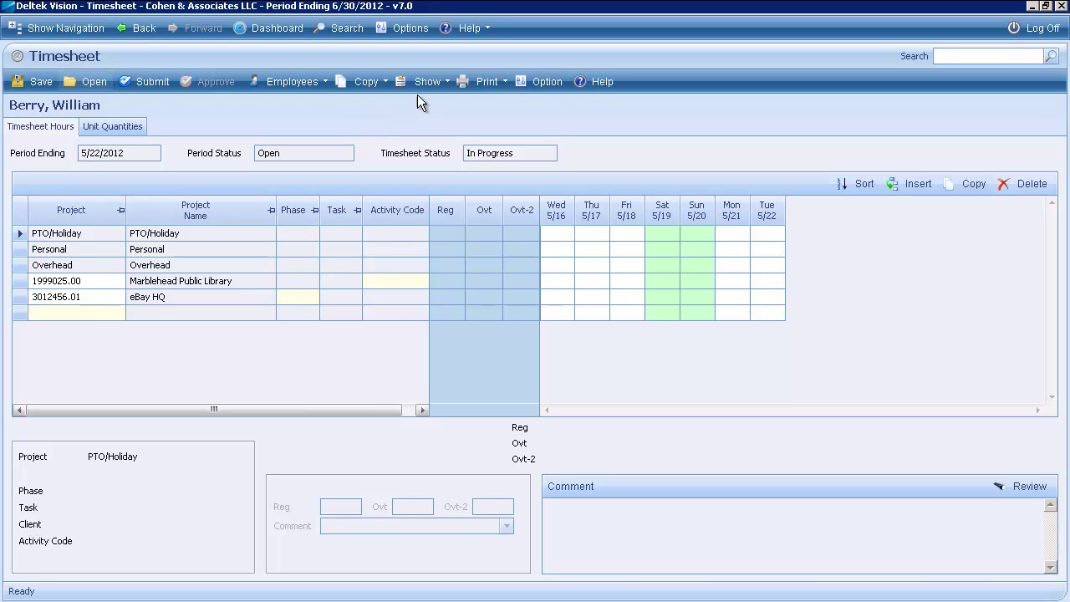
click(430, 77)
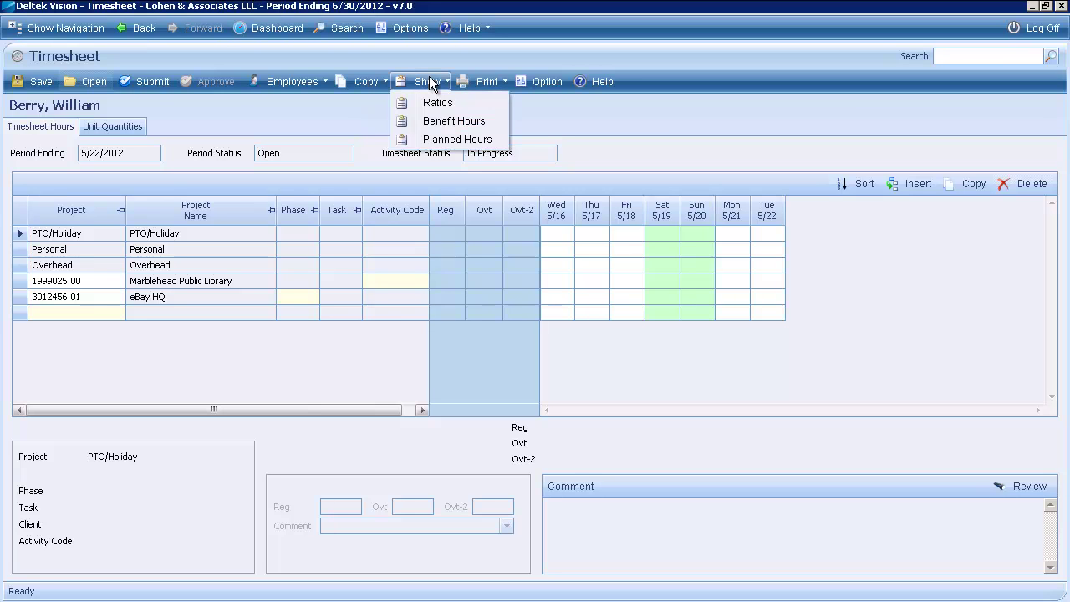
click(426, 138)
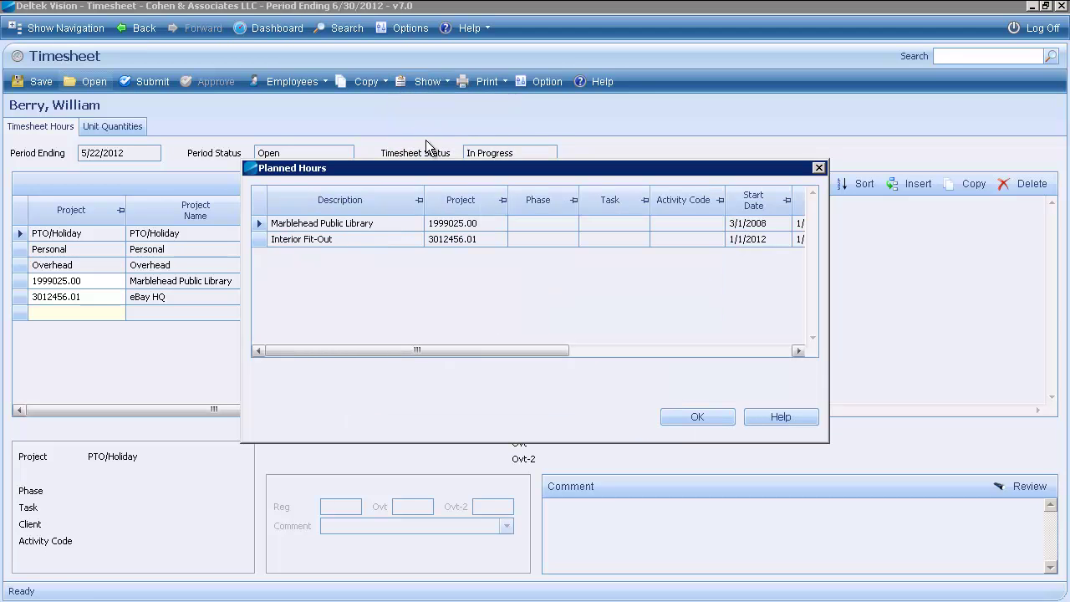
drag(492, 350, 731, 362)
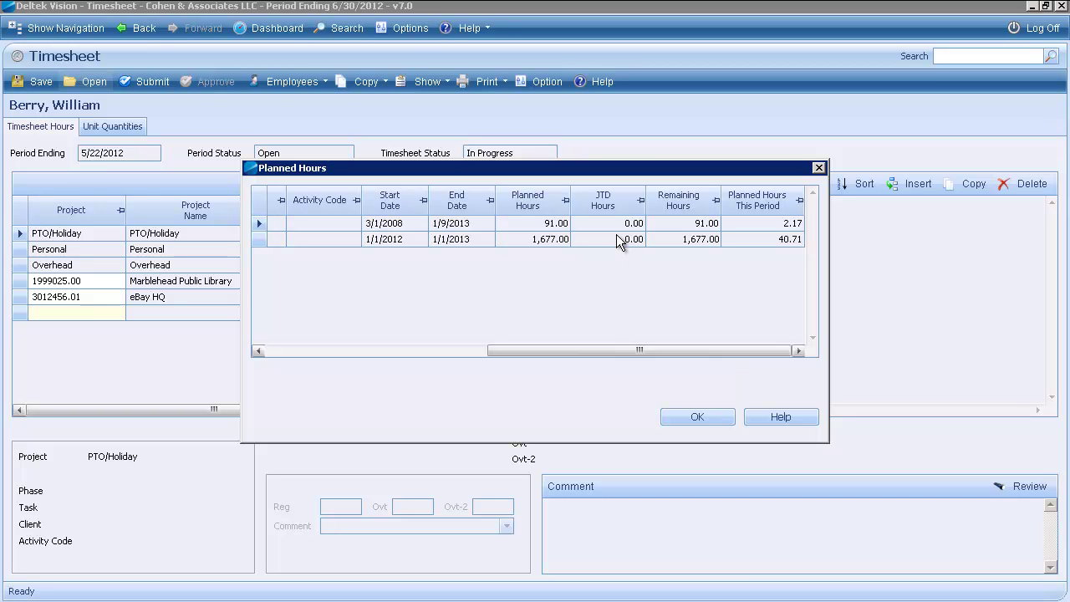